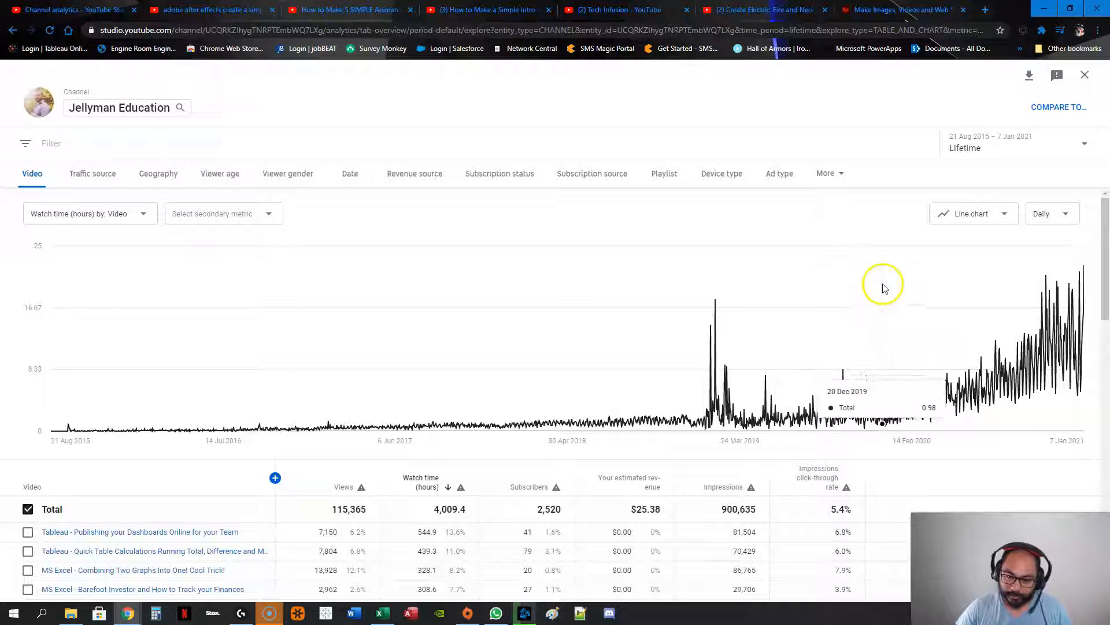
{"action": "left_click", "coordinate": [922, 379]}
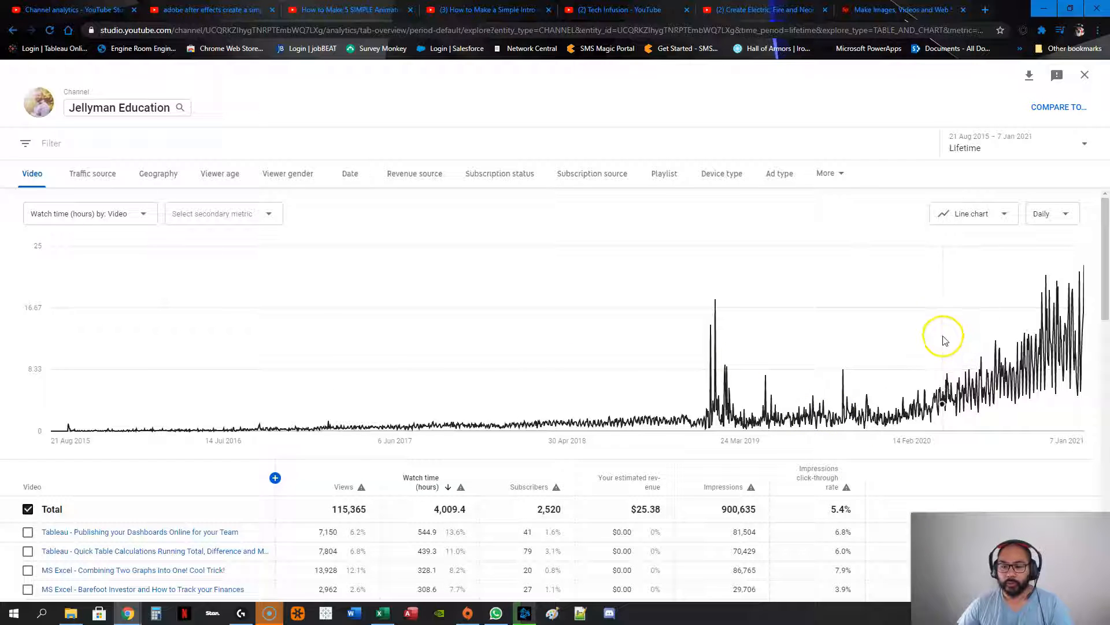
{"action": "mouse_move", "coordinate": [1050, 342]}
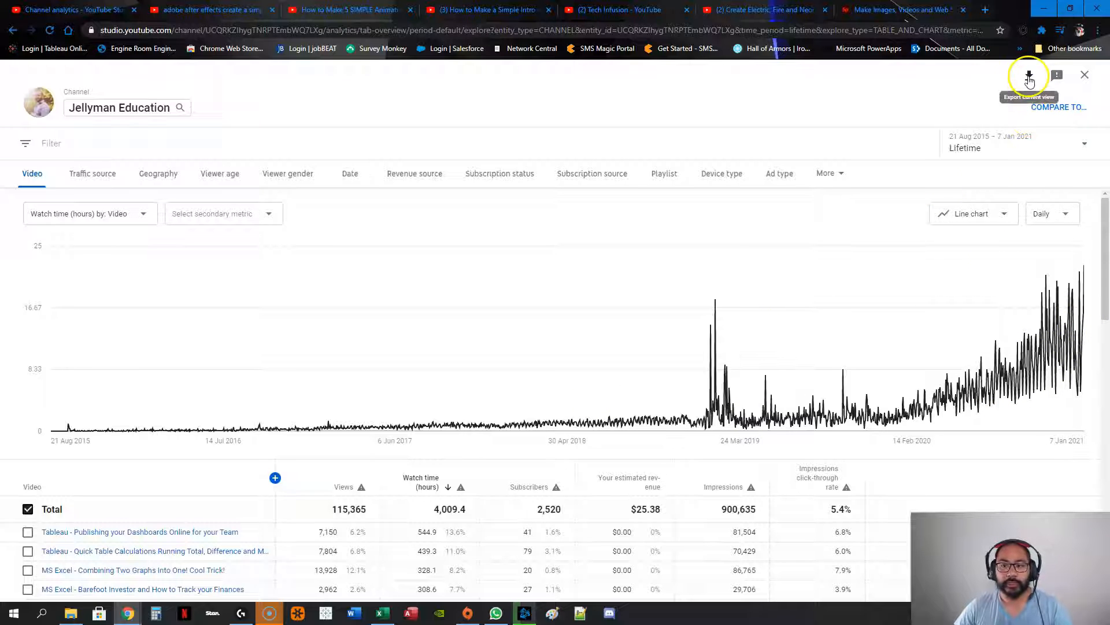
Switch to File Explorer and open the Totals CSV file from the Downloads folder in Excel
{"action": "left_click", "coordinate": [70, 614]}
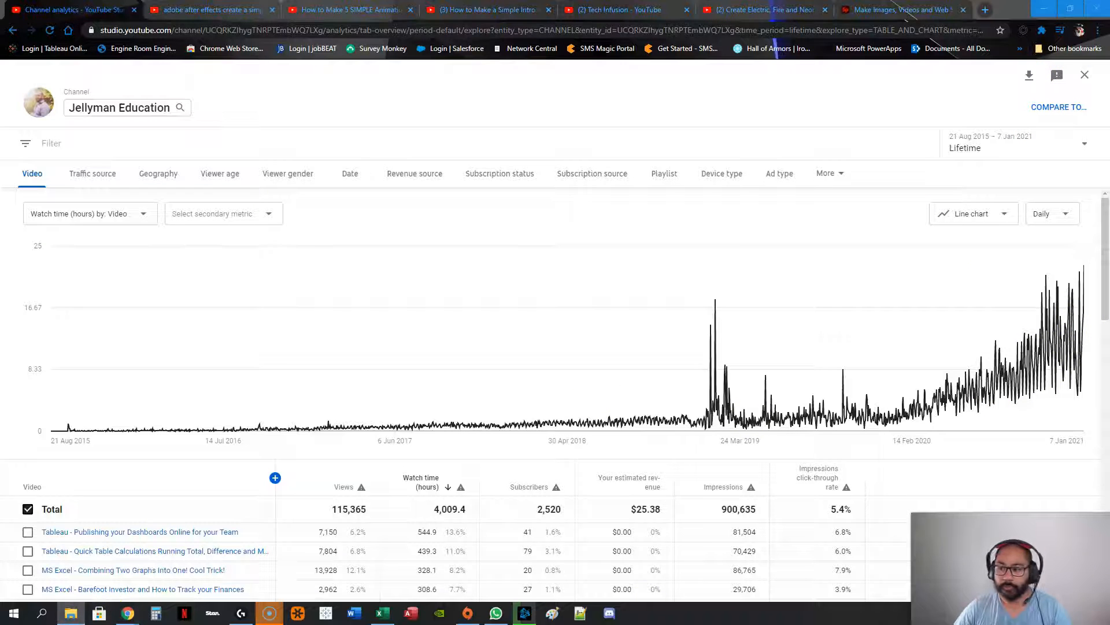
{"action": "left_click_drag", "start_coordinate": [733, 152], "coordinate": [655, 3]}
{"action": "left_click", "coordinate": [154, 92]}
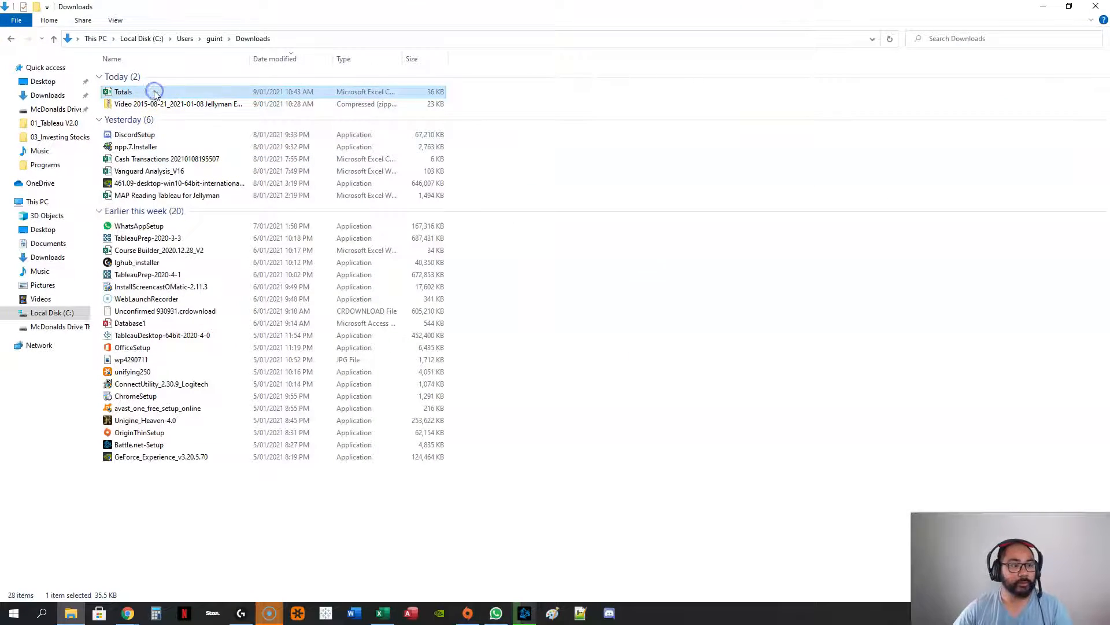
{"action": "double_click", "coordinate": [155, 92]}
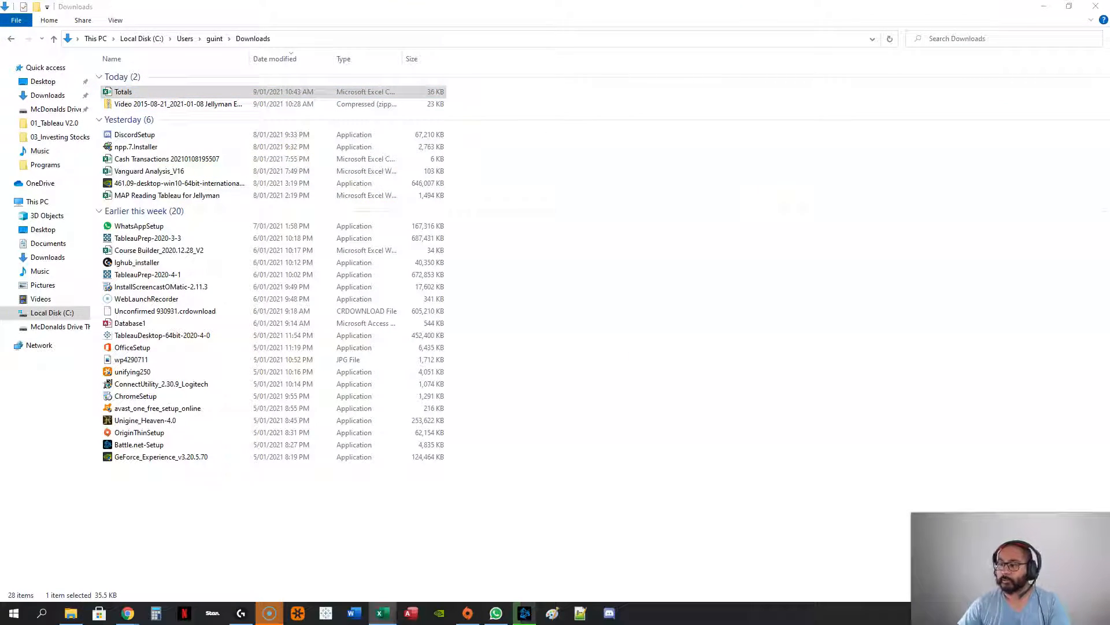
{"action": "left_click_drag", "start_coordinate": [749, 164], "coordinate": [460, 2]}
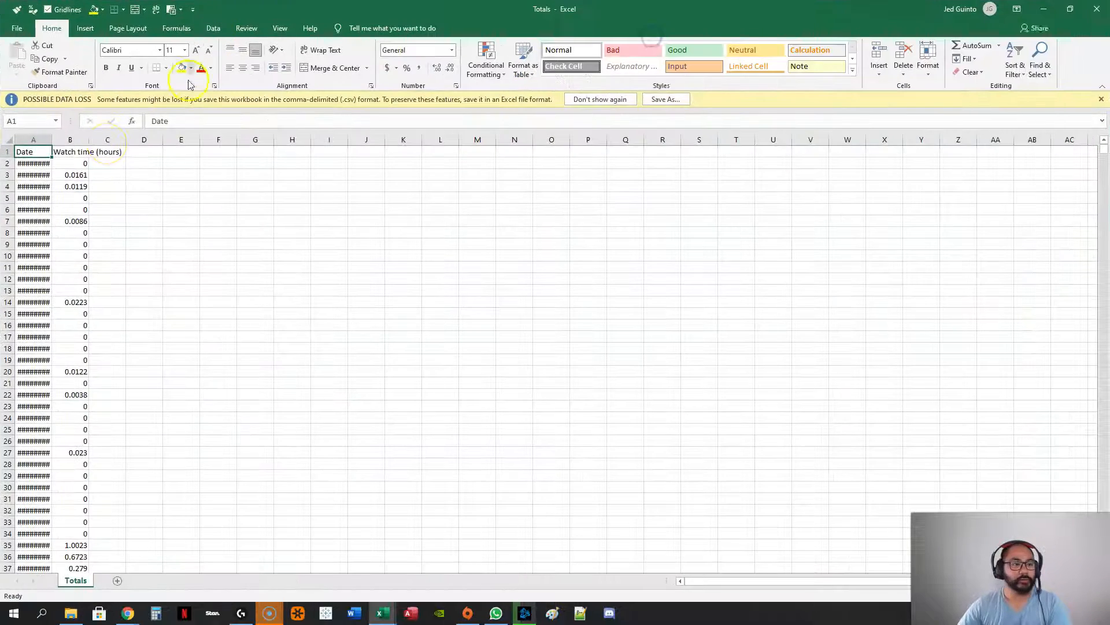
Fit the Date and Watch time (hours) columns to their contents, look through the daily rows, and close the Totals workbook
{"action": "double_click", "coordinate": [54, 142]}
{"action": "left_click_drag", "start_coordinate": [108, 140], "coordinate": [144, 210]}
{"action": "left_click", "coordinate": [144, 188]}
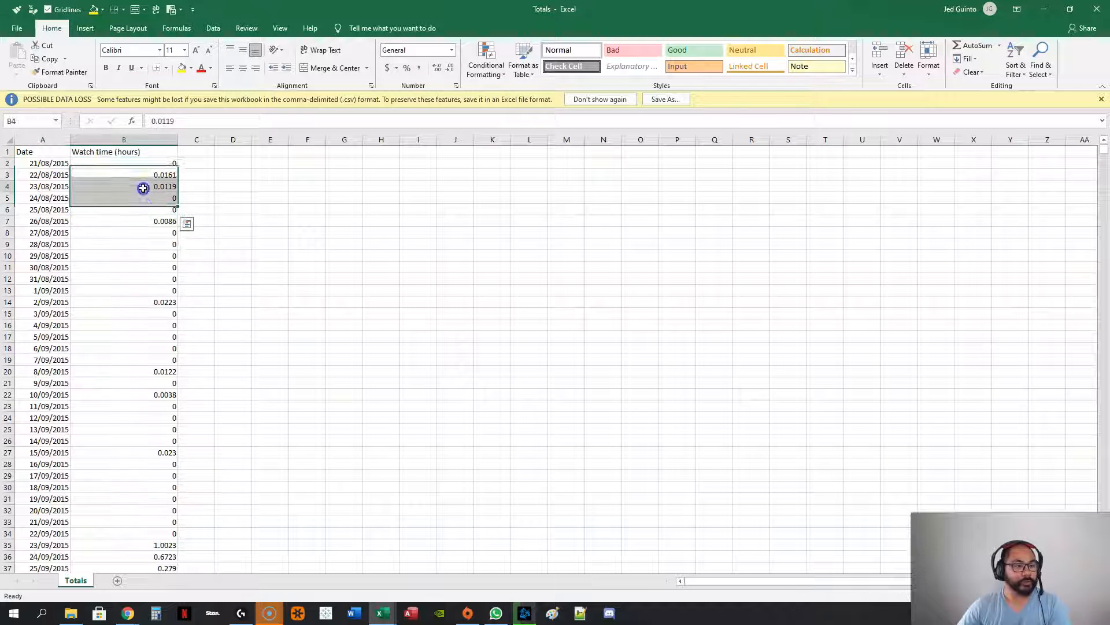
{"action": "left_click", "coordinate": [43, 191]}
{"action": "left_click_drag", "start_coordinate": [43, 191], "coordinate": [111, 186]}
{"action": "left_click_drag", "start_coordinate": [134, 278], "coordinate": [137, 428]}
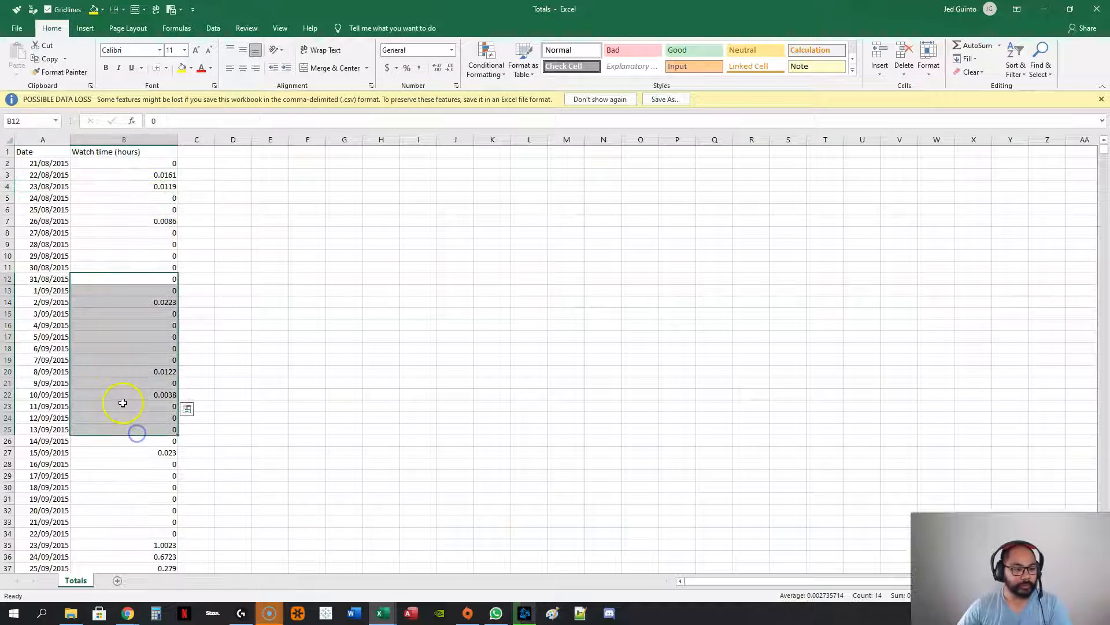
{"action": "scroll", "coordinate": [633, 362], "scroll_direction": "down", "scroll_amount": 6}
{"action": "left_click_drag", "start_coordinate": [1104, 153], "coordinate": [1093, 32]}
{"action": "left_click", "coordinate": [1098, 9]}
{"action": "left_click", "coordinate": [543, 318]}
Launch Tableau Desktop, connect it to Totals.csv from the Downloads folder, and minimize File Explorer
{"action": "left_click", "coordinate": [336, 617]}
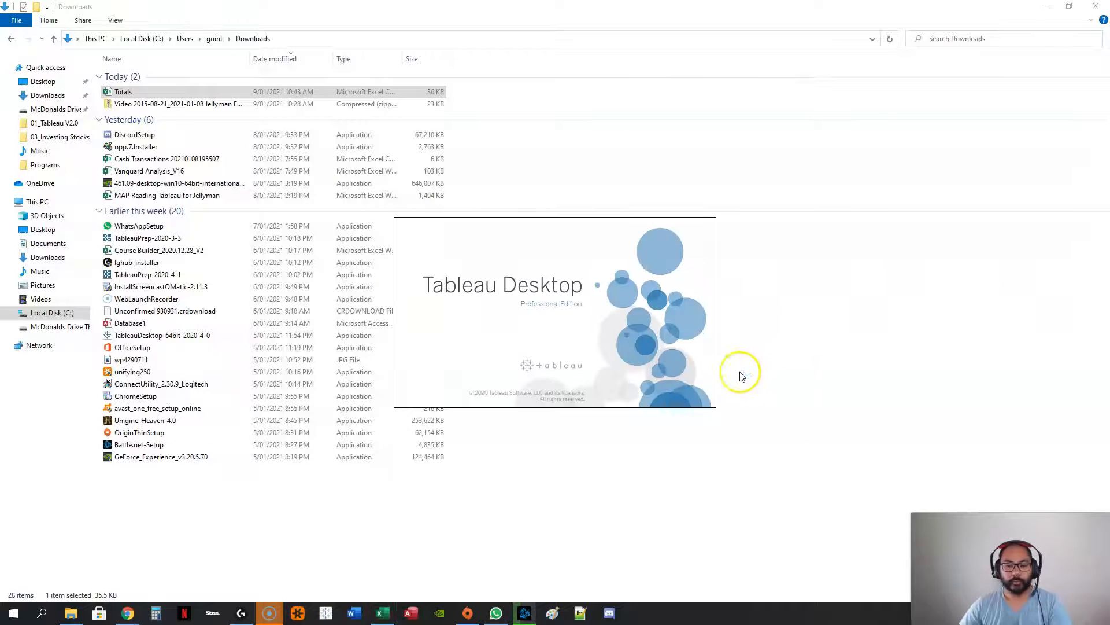
{"action": "left_click_drag", "start_coordinate": [417, 6], "coordinate": [1006, 86]}
{"action": "left_click_drag", "start_coordinate": [133, 94], "coordinate": [884, 263]}
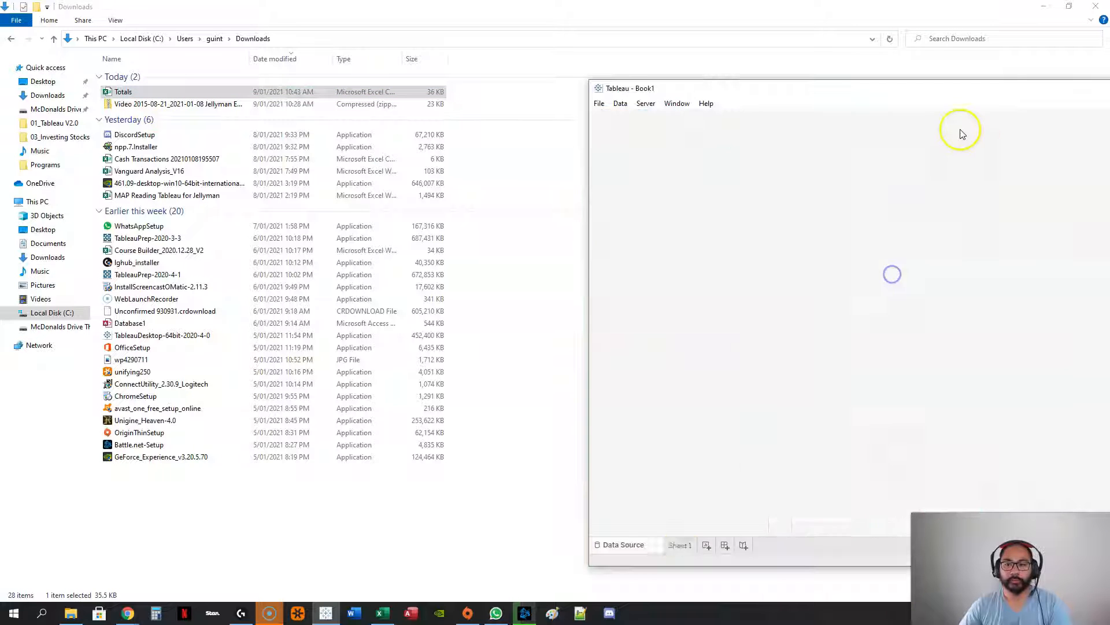
{"action": "left_click", "coordinate": [1041, 6]}
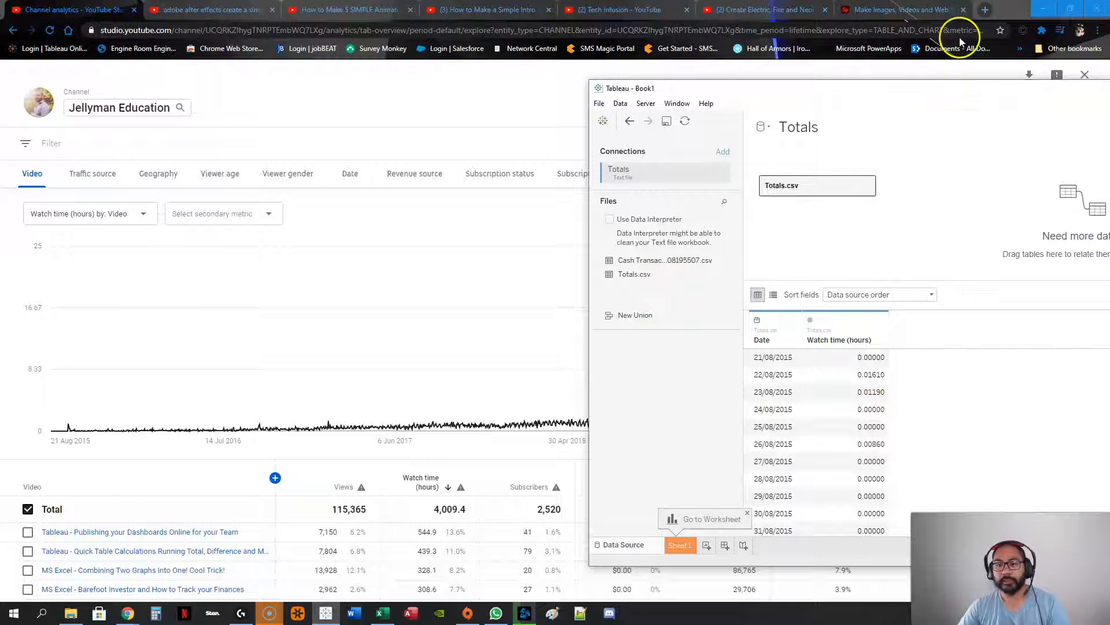
On Sheet 1, plot Watch time (hours) on Rows against Date (Continuous) on Columns
{"action": "left_click_drag", "start_coordinate": [967, 87], "coordinate": [657, 75]}
{"action": "left_click", "coordinate": [369, 532]}
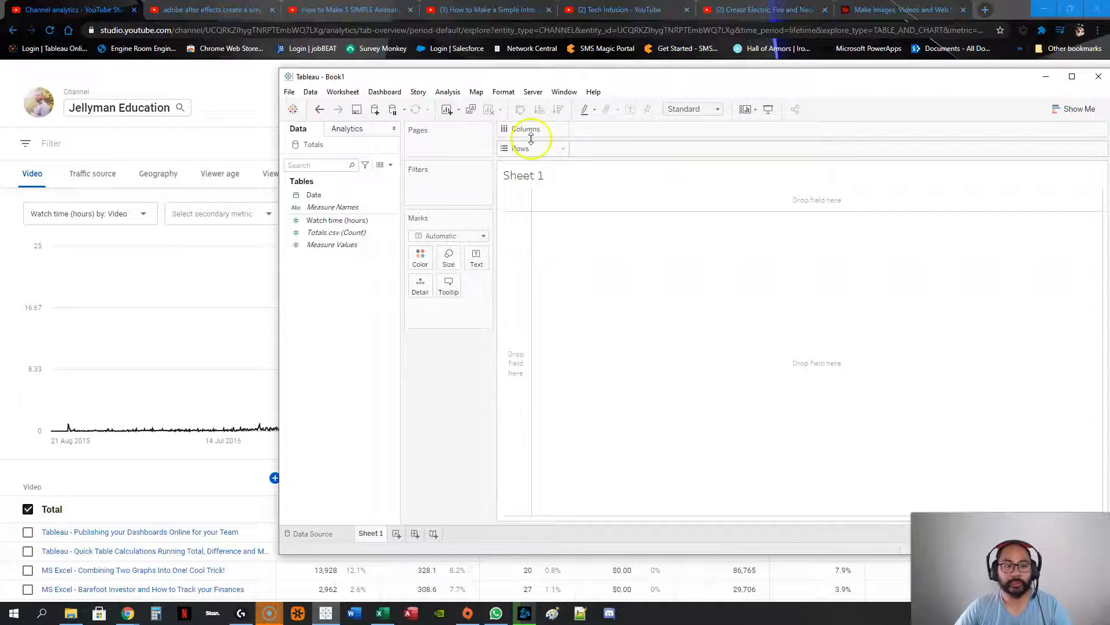
{"action": "left_click_drag", "start_coordinate": [550, 79], "coordinate": [625, 86]}
{"action": "left_click_drag", "start_coordinate": [441, 214], "coordinate": [711, 143]}
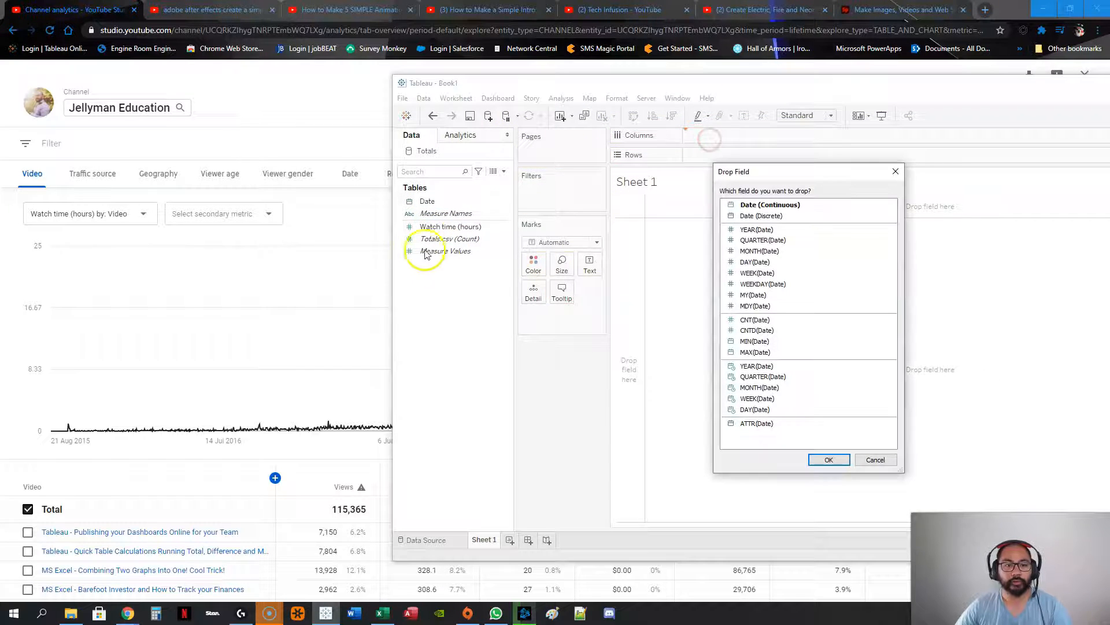
{"action": "double_click", "coordinate": [797, 207]}
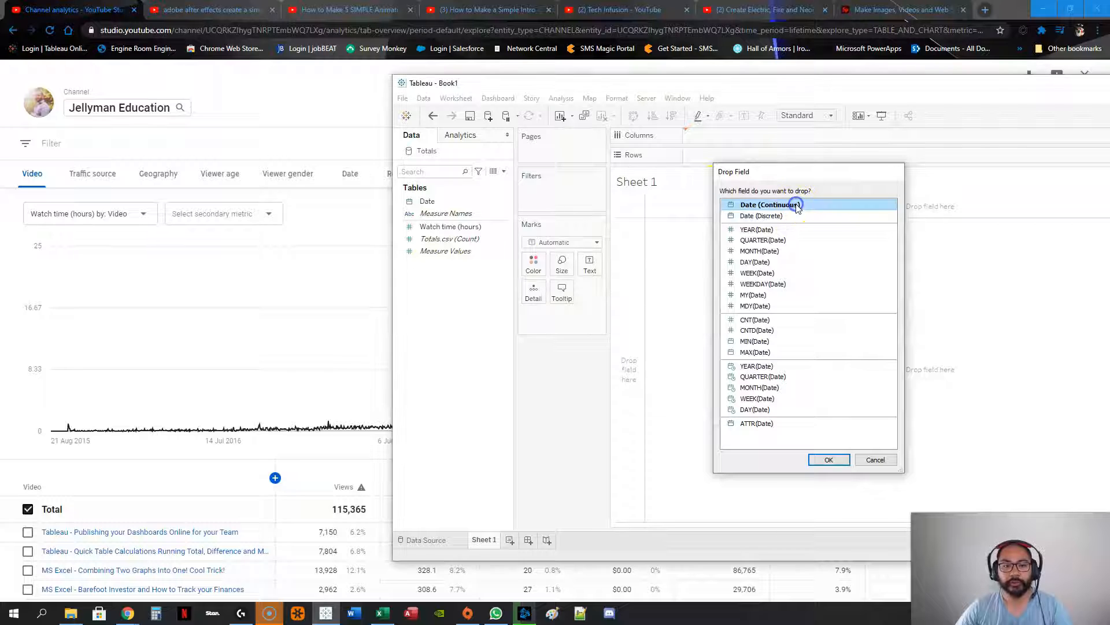
{"action": "left_click", "coordinate": [452, 229]}
{"action": "left_click_drag", "start_coordinate": [435, 230], "coordinate": [733, 155]}
{"action": "left_click_drag", "start_coordinate": [843, 86], "coordinate": [419, 81]}
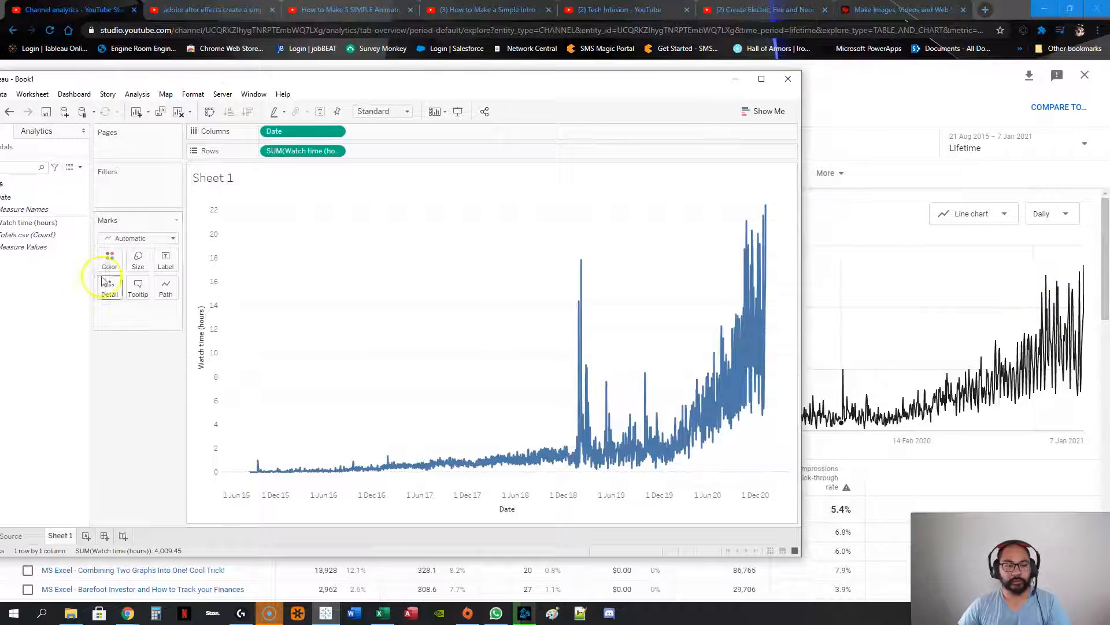
Reduce the chart's line size to the minimum and narrow the Tableau window to sit beside the YouTube analytics chart
{"action": "left_click", "coordinate": [137, 260]}
{"action": "left_click_drag", "start_coordinate": [158, 288], "coordinate": [67, 289]}
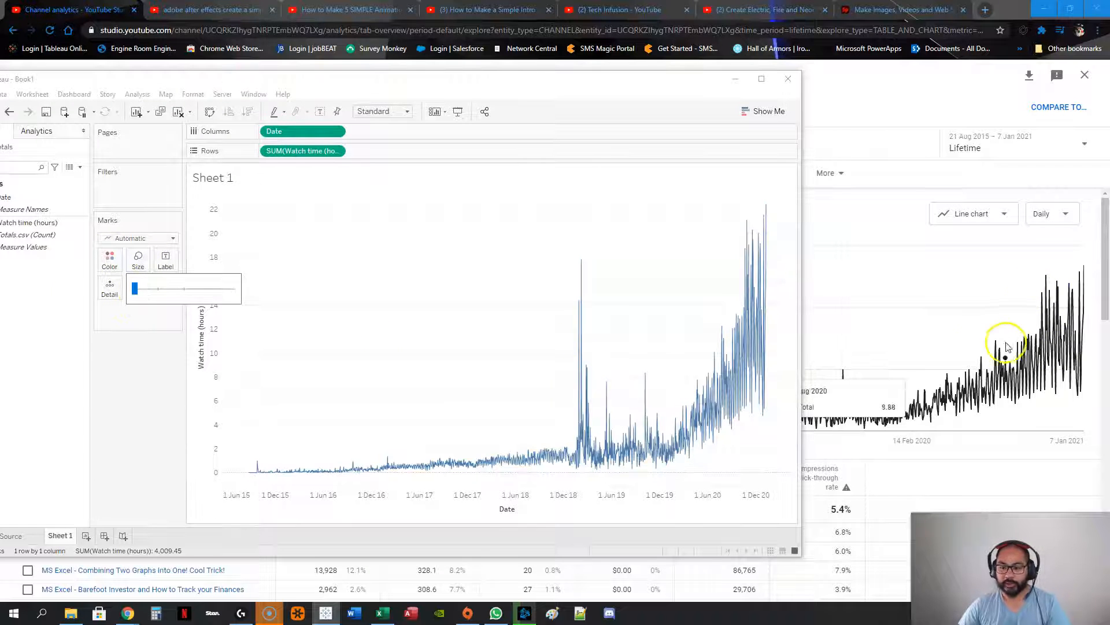
{"action": "left_click_drag", "start_coordinate": [800, 255], "coordinate": [636, 288]}
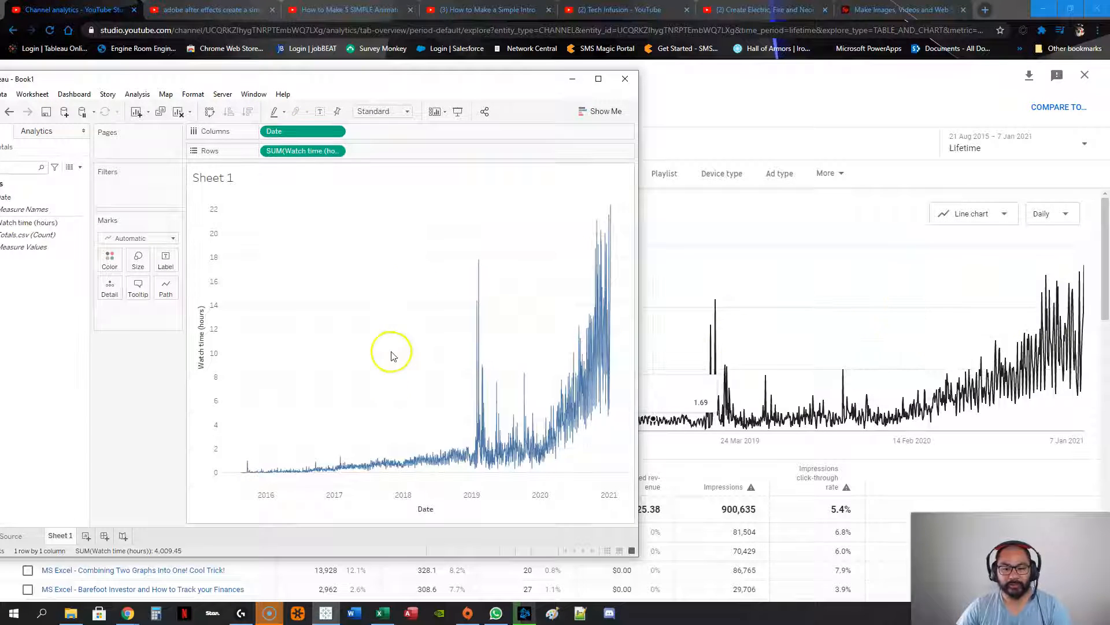
Keep only the marks around the early 2019 spike for comparison with the YouTube chart, and undo that filter
{"action": "left_click", "coordinate": [717, 296]}
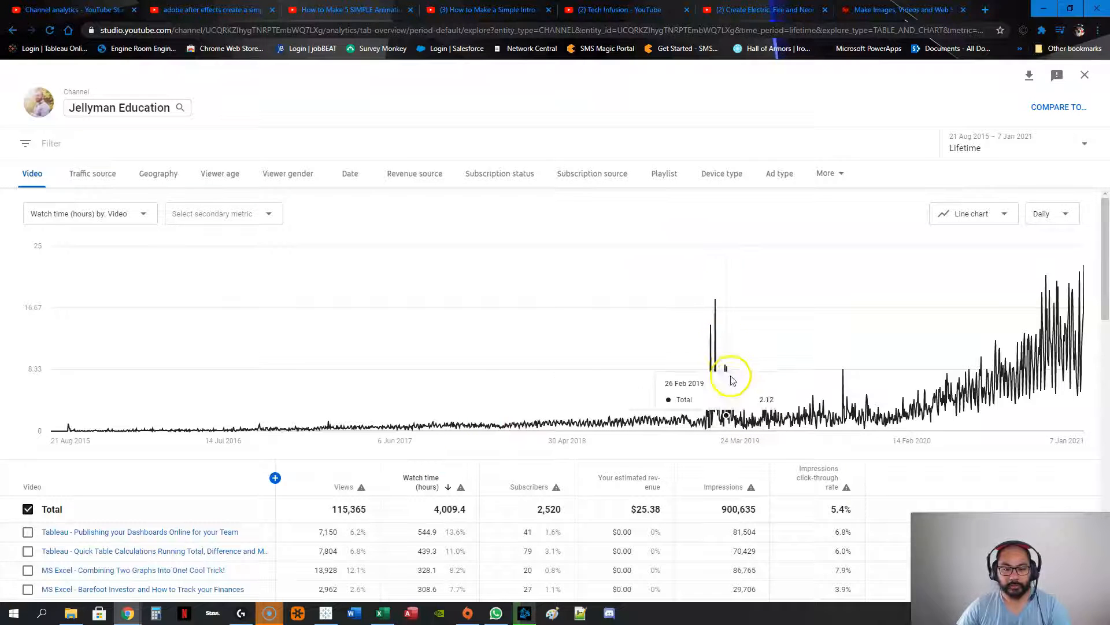
{"action": "left_click", "coordinate": [325, 613]}
{"action": "left_click_drag", "start_coordinate": [456, 239], "coordinate": [505, 491]}
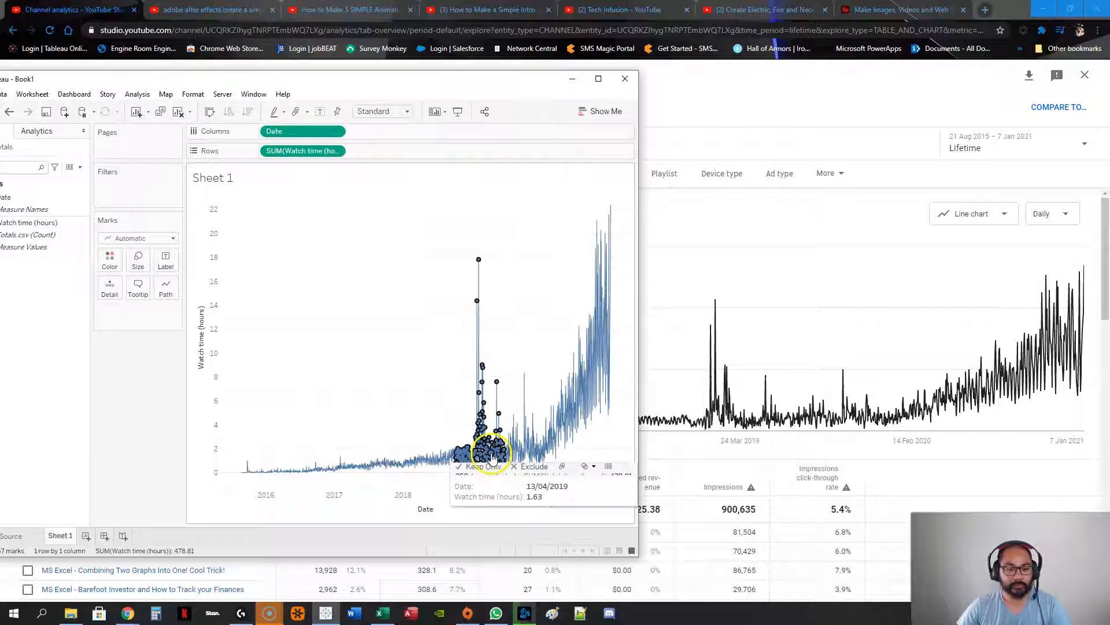
{"action": "left_click", "coordinate": [482, 476]}
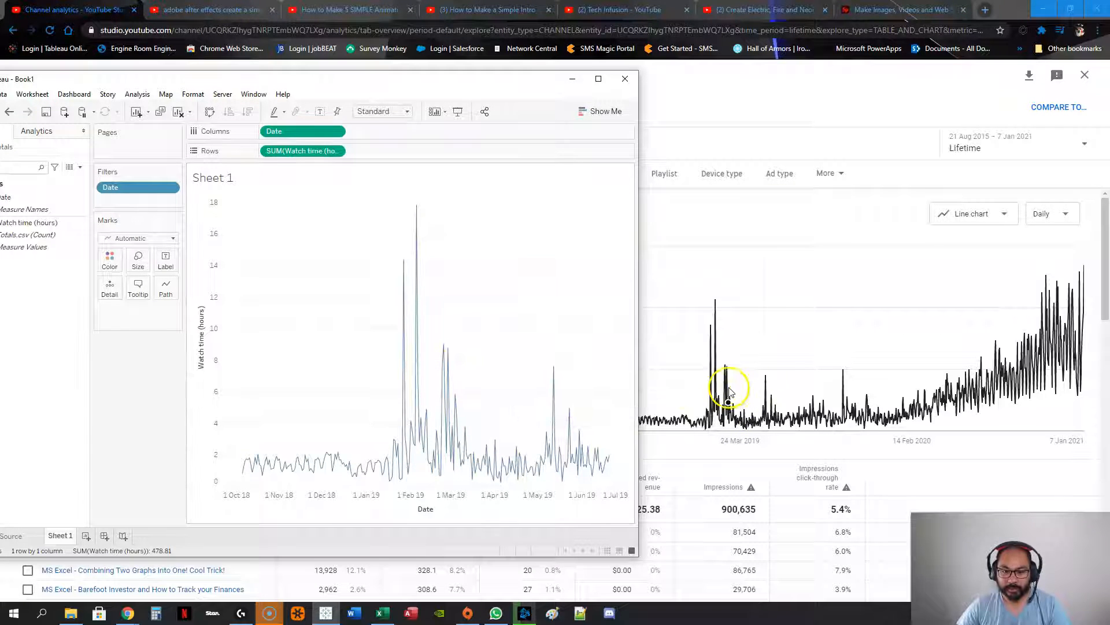
{"action": "key", "text": "ctrl+z"}
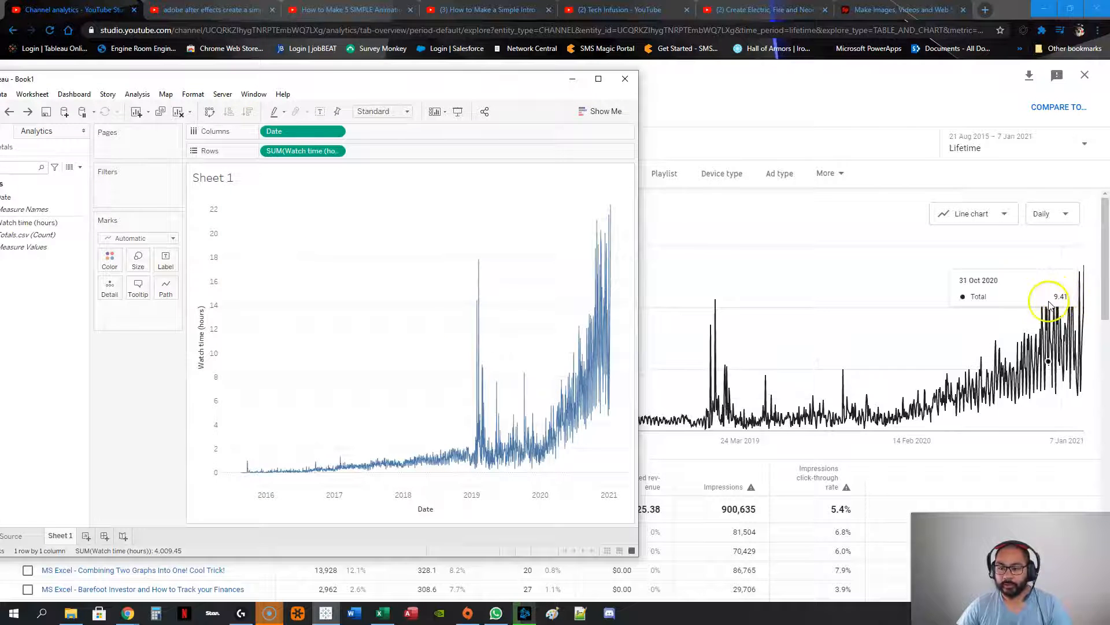
Select the marks of the latest growth in late 2020 to inspect them, and clear the selection
{"action": "left_click_drag", "start_coordinate": [577, 203], "coordinate": [615, 485]}
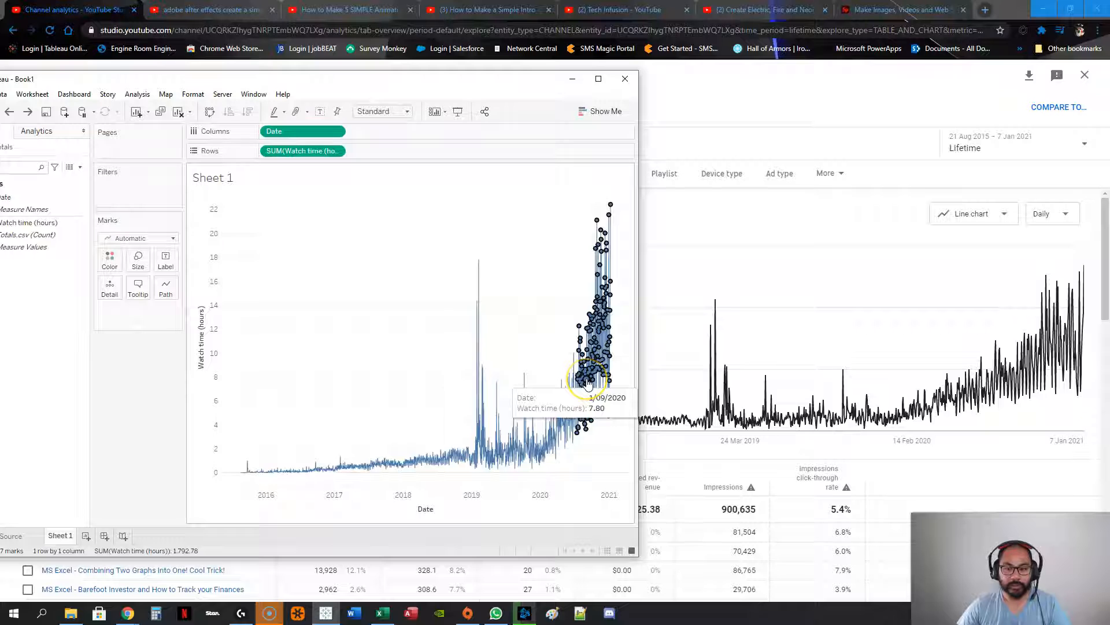
{"action": "left_click", "coordinate": [462, 390]}
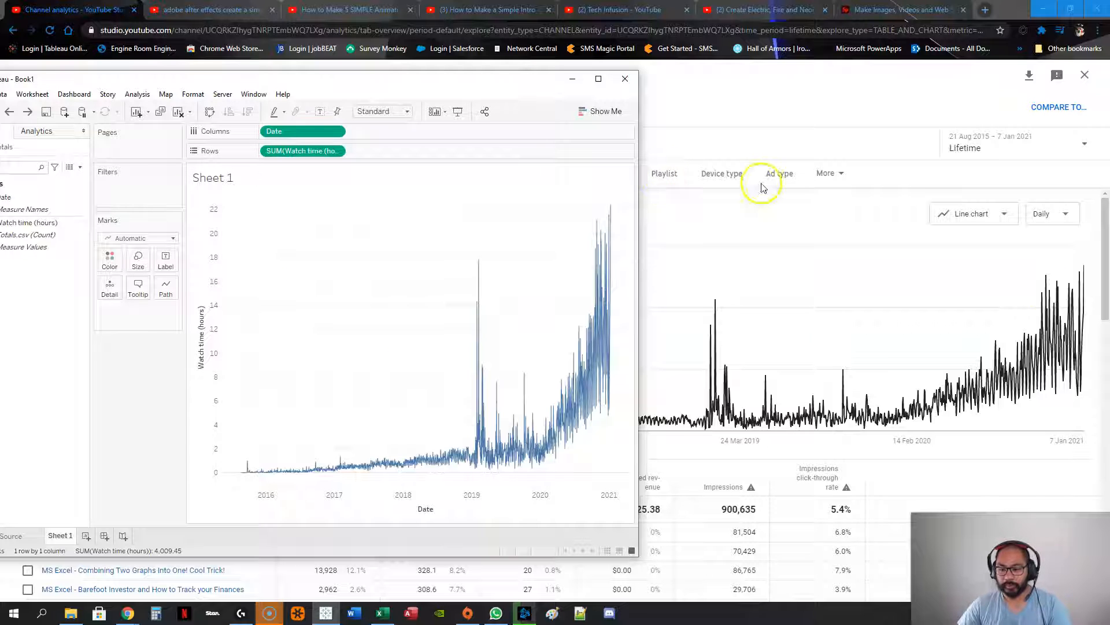
Maximize Tableau and apply a Running Total quick table calculation to the watch time measure on Rows
{"action": "left_click", "coordinate": [598, 79]}
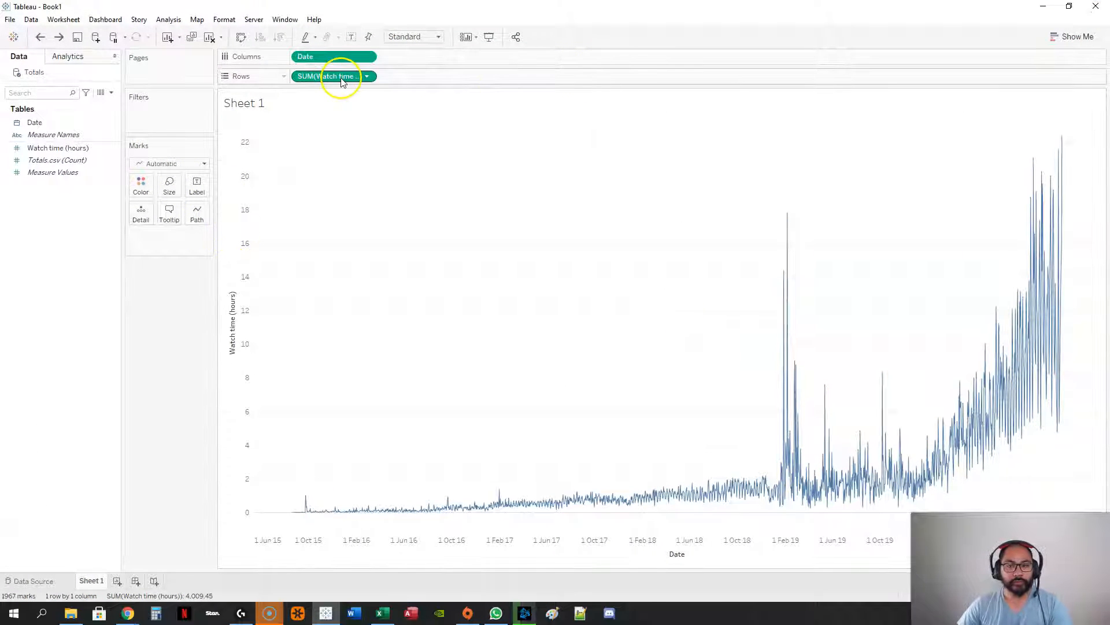
{"action": "right_click", "coordinate": [315, 79]}
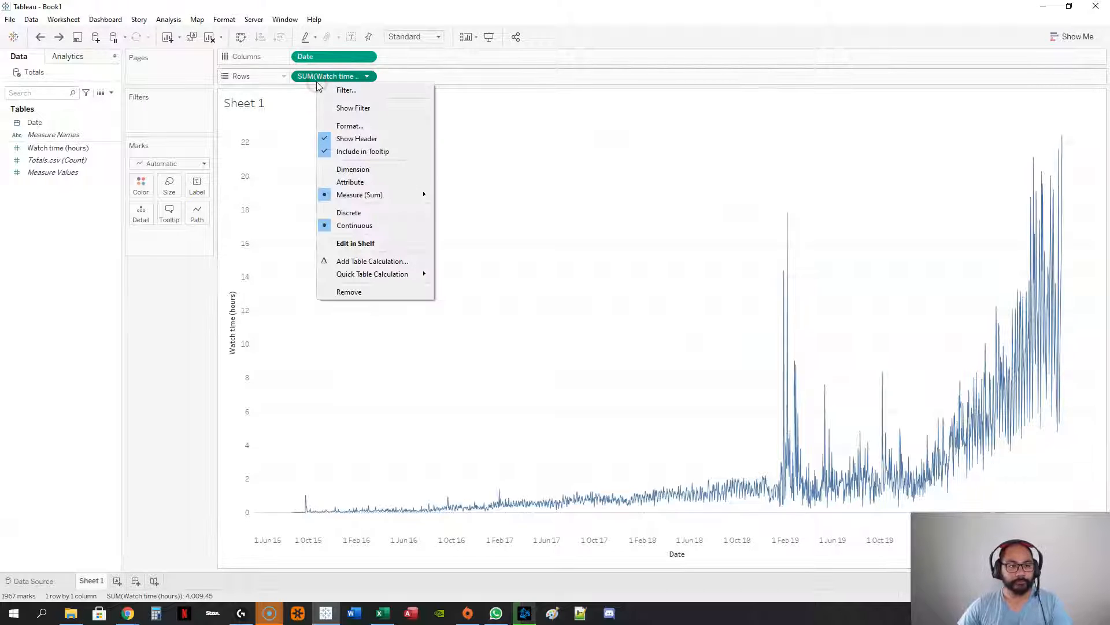
{"action": "left_click", "coordinate": [369, 274]}
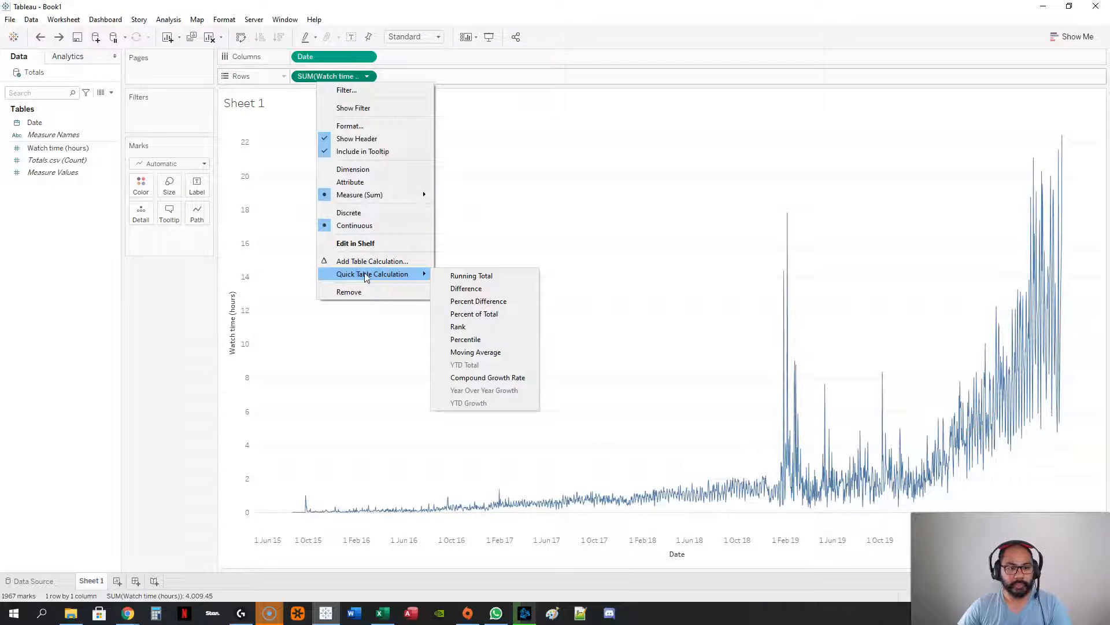
{"action": "left_click", "coordinate": [492, 276]}
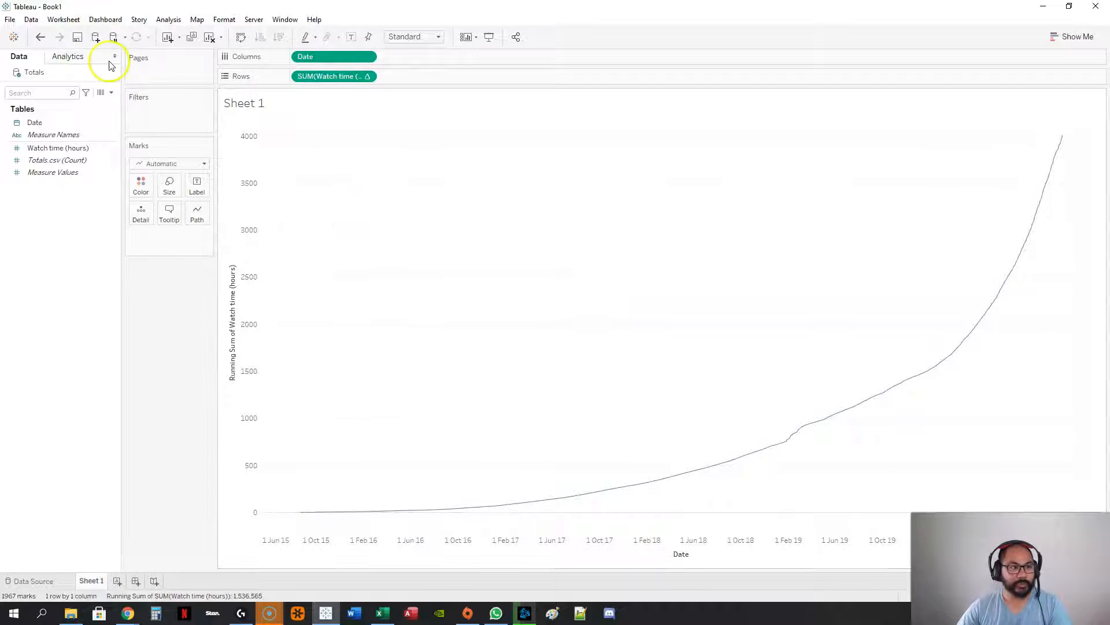
Add a reference line for the entire table on the running watch time axis with a constant value of 4000
{"action": "left_click", "coordinate": [70, 60]}
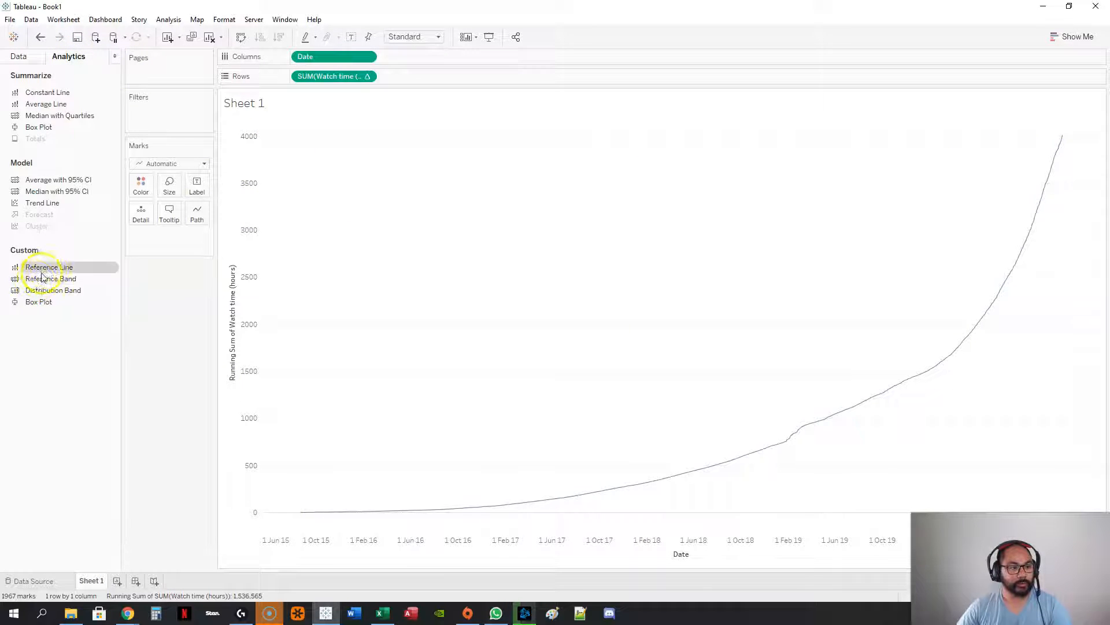
{"action": "left_click_drag", "start_coordinate": [44, 272], "coordinate": [328, 192]}
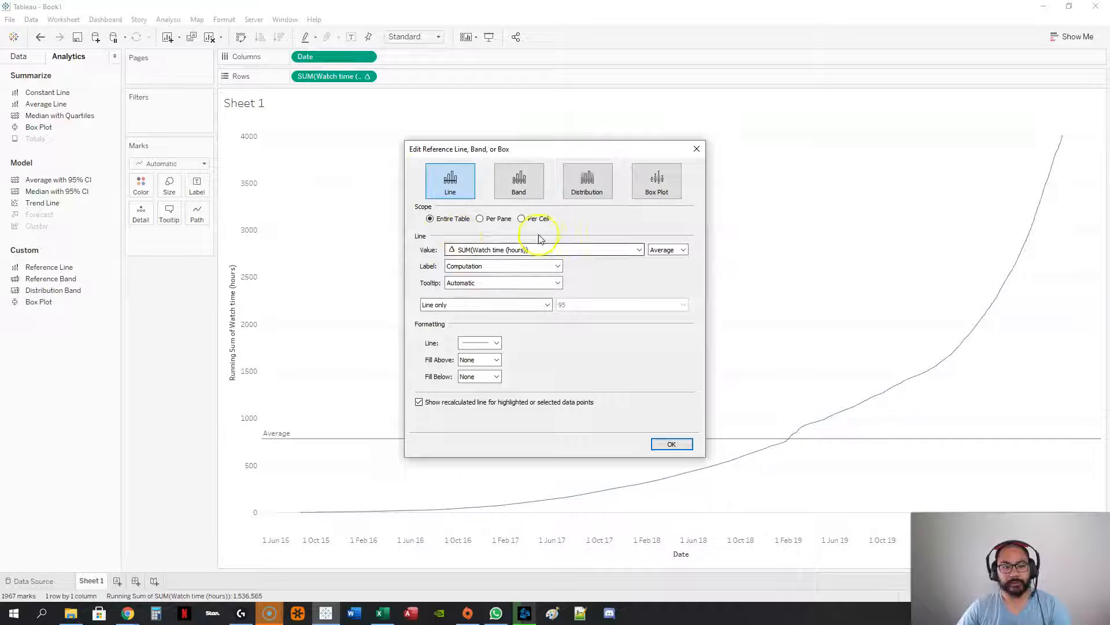
{"action": "left_click", "coordinate": [665, 250]}
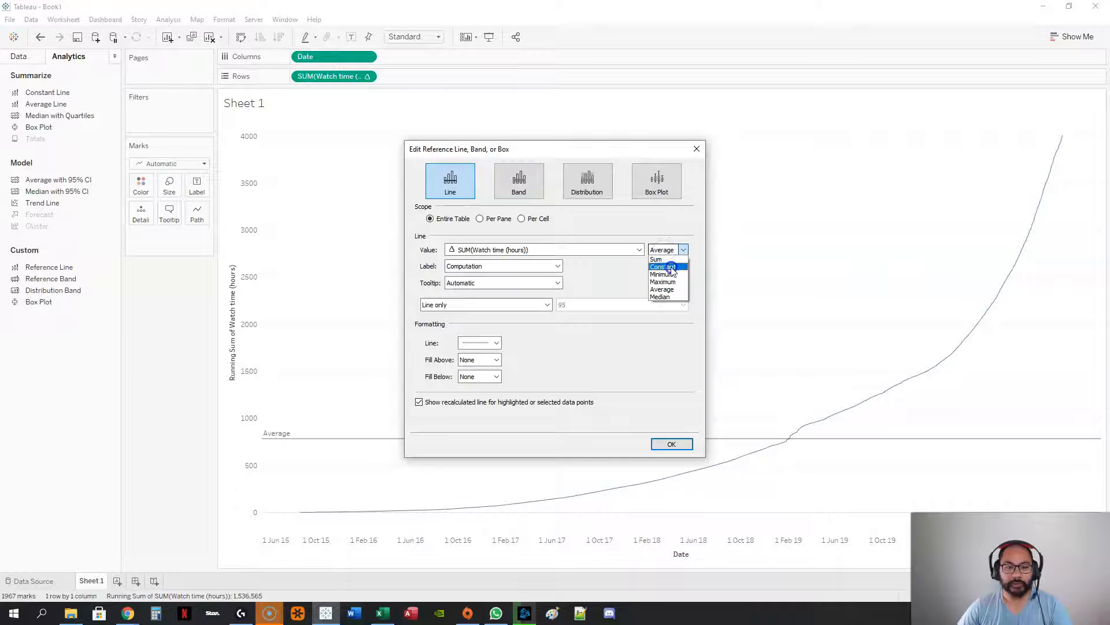
{"action": "left_click", "coordinate": [663, 268]}
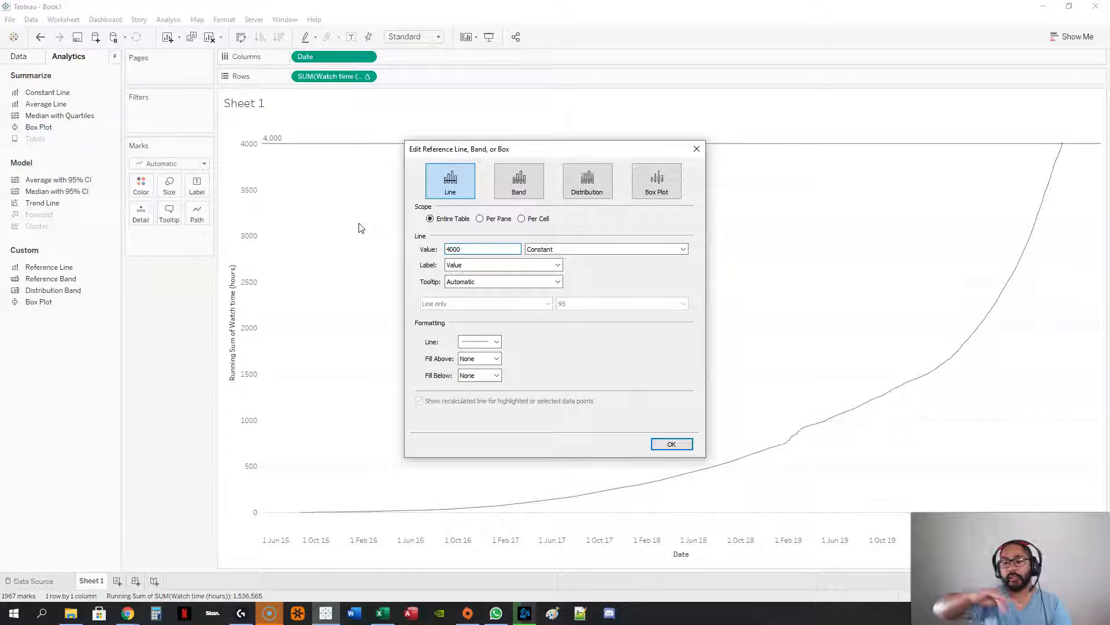
Format the reference line as a red dashed line, apply it, and check the point where the curve reaches it
{"action": "left_click", "coordinate": [496, 341]}
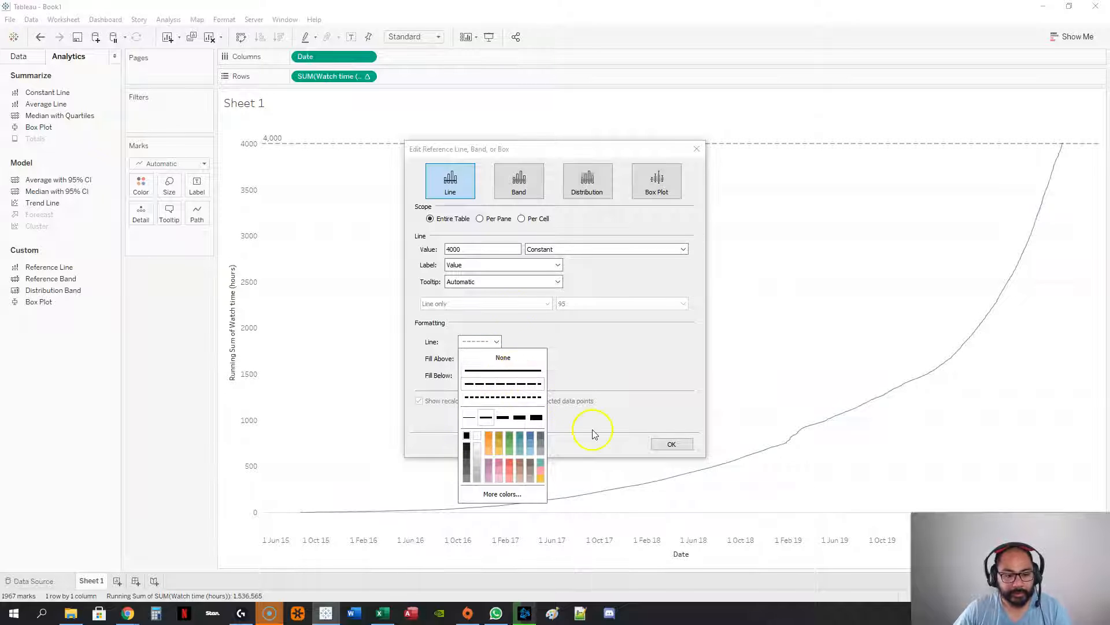
{"action": "left_click", "coordinate": [510, 463]}
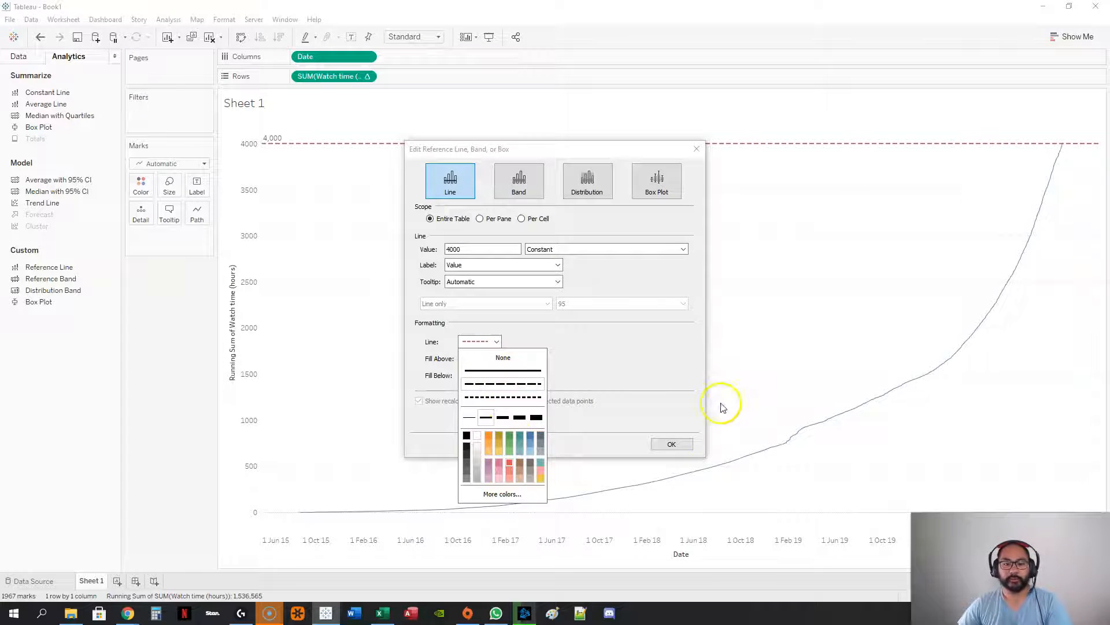
{"action": "left_click", "coordinate": [673, 446]}
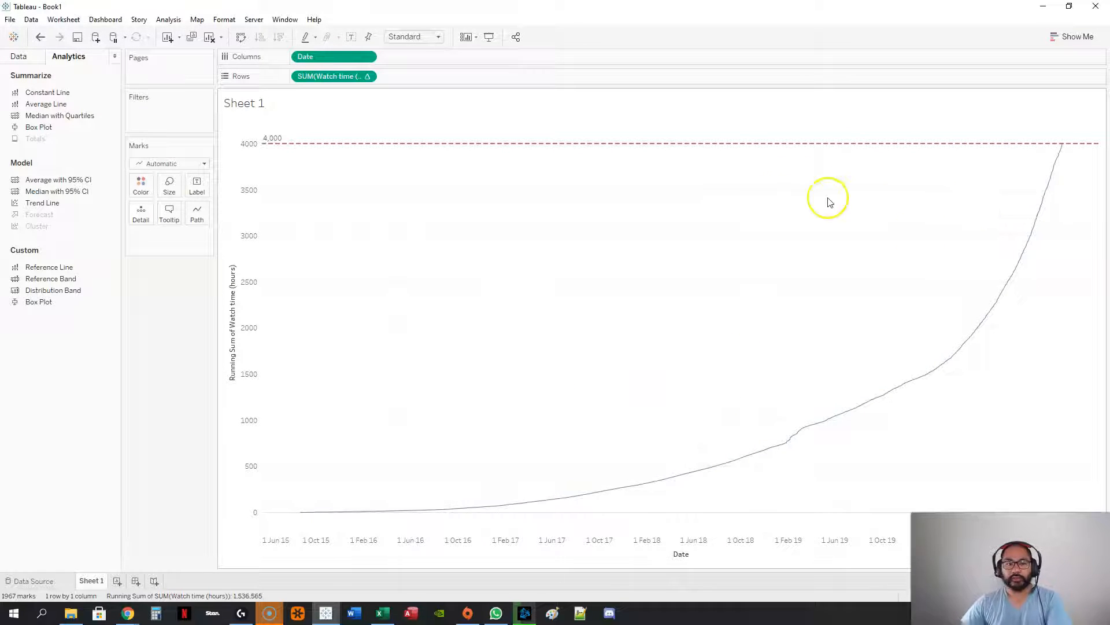
{"action": "mouse_move", "coordinate": [1065, 146]}
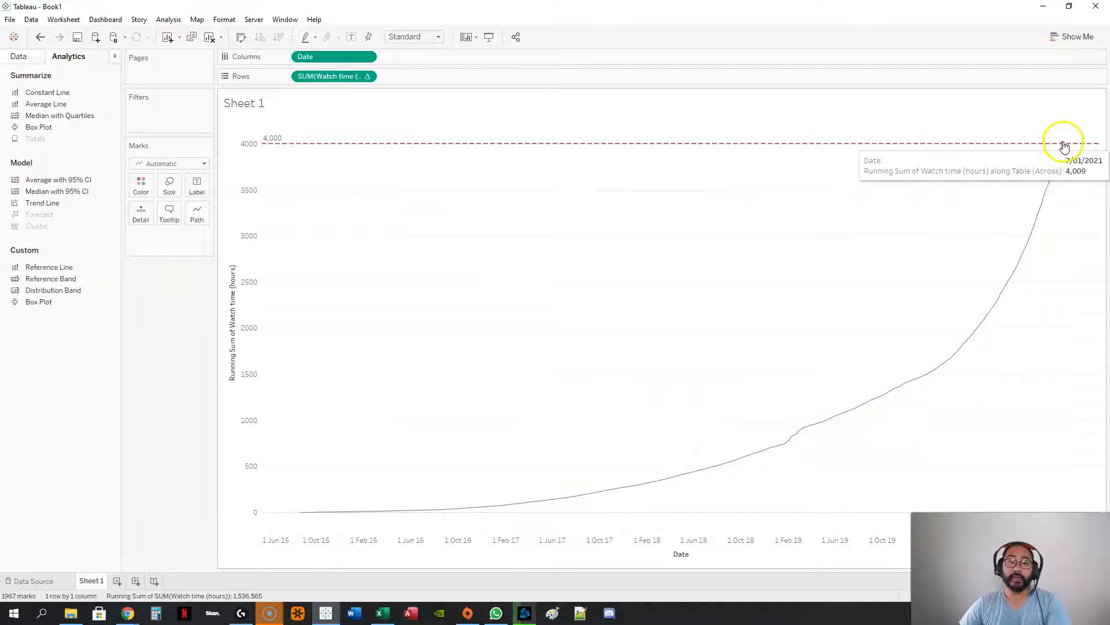
Split the chart by year of Date on Columns, exclude the years 2015 to 2019, and remove the year field from Columns
{"action": "left_click", "coordinate": [19, 56]}
{"action": "left_click_drag", "start_coordinate": [34, 123], "coordinate": [294, 58]}
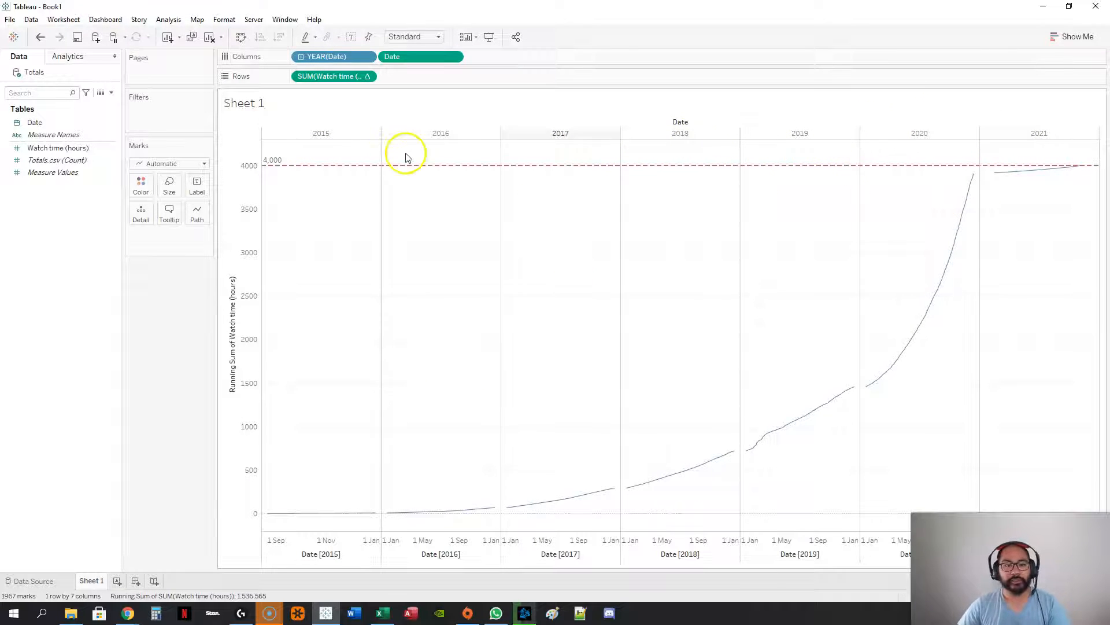
{"action": "left_click", "coordinate": [315, 135]}
{"action": "left_click", "coordinate": [804, 137], "text": "shift"}
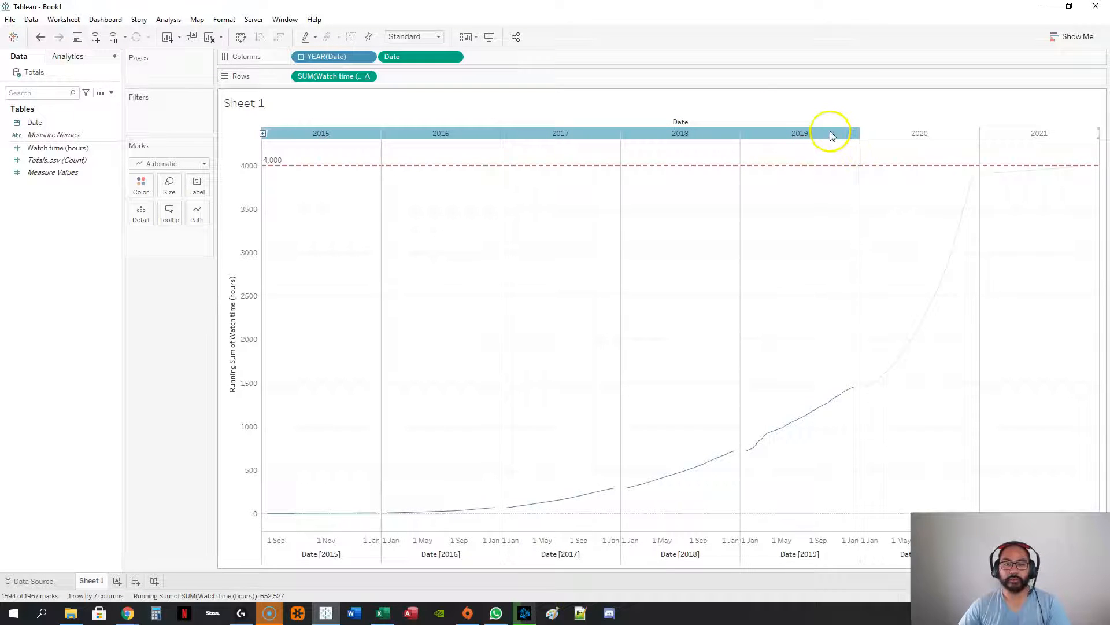
{"action": "left_click", "coordinate": [915, 145]}
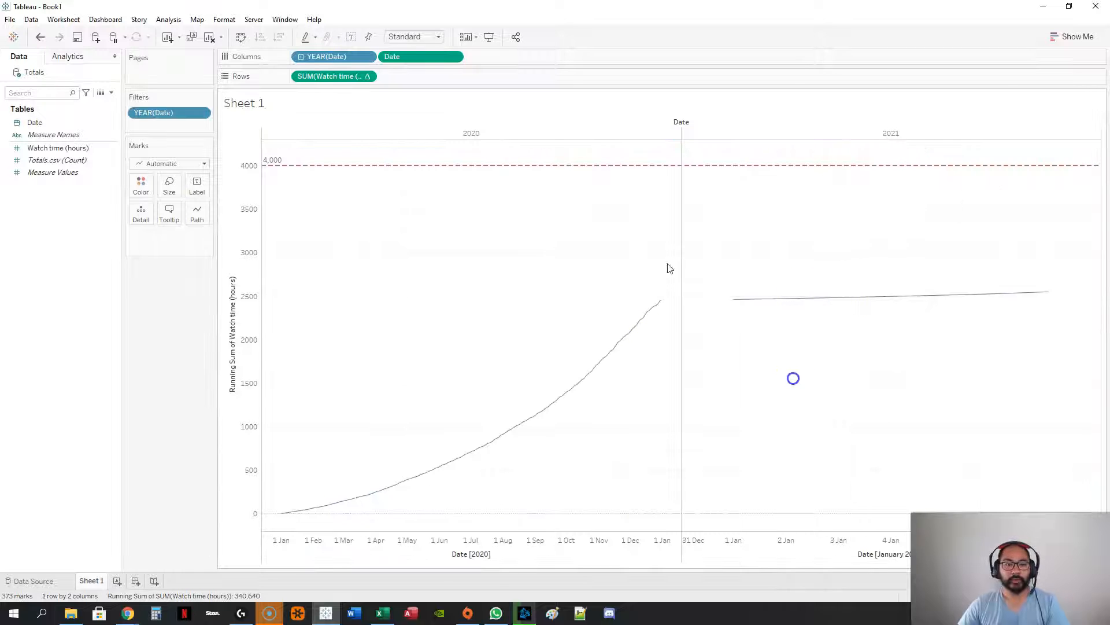
{"action": "left_click_drag", "start_coordinate": [327, 56], "coordinate": [194, 316]}
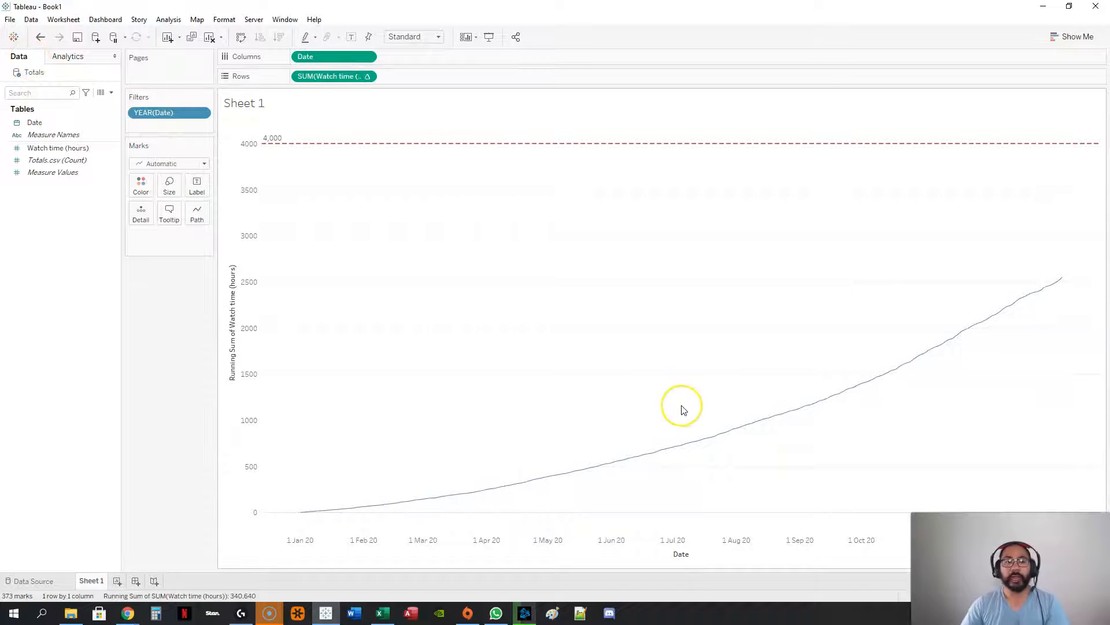
Add a linear trend line to the running watch time chart
{"action": "left_click", "coordinate": [68, 57]}
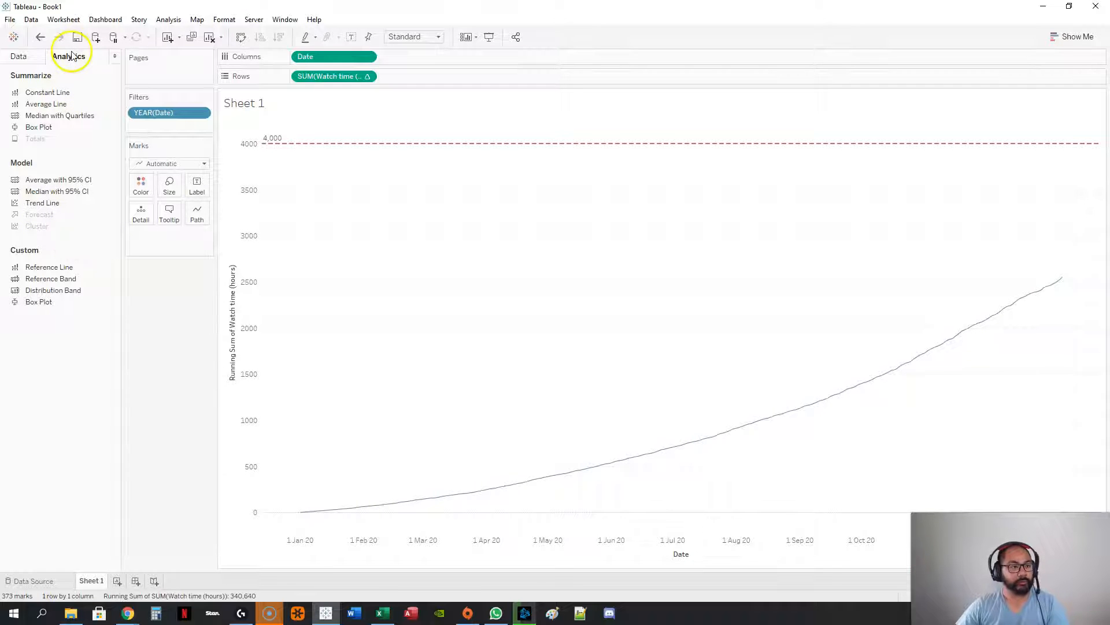
{"action": "left_click_drag", "start_coordinate": [43, 203], "coordinate": [428, 292]}
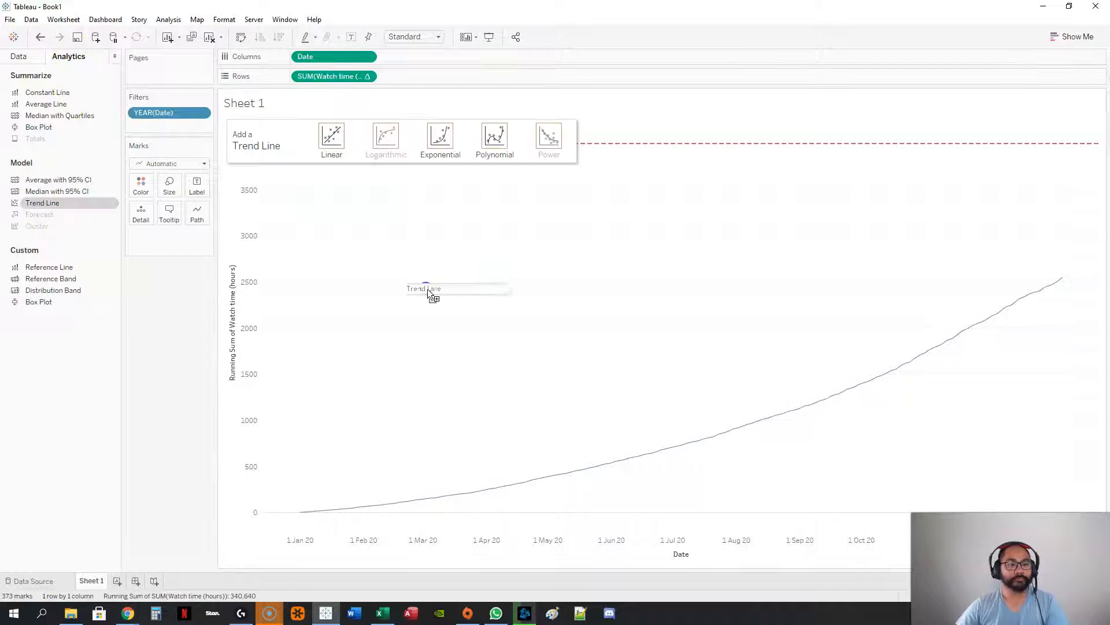
{"action": "left_click_drag", "start_coordinate": [421, 165], "coordinate": [422, 129]}
{"action": "left_click_drag", "start_coordinate": [497, 139], "coordinate": [337, 143]}
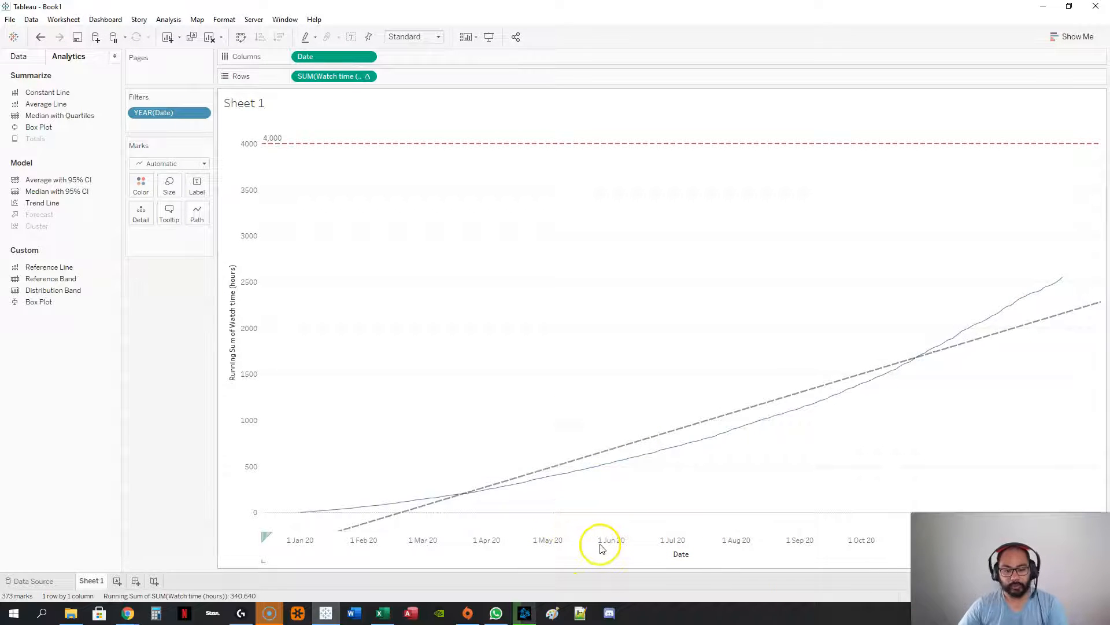
{"action": "mouse_move", "coordinate": [1079, 309]}
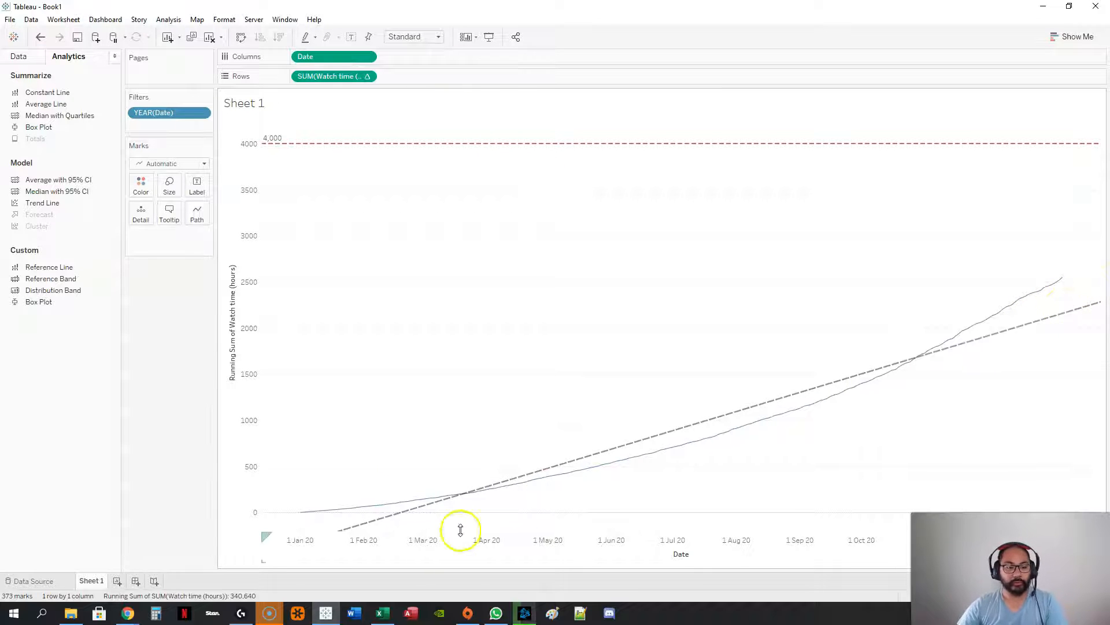
Extend the Date axis with a fixed range that has an automatic start and a fixed end of 26/08/2021
{"action": "right_click", "coordinate": [450, 546]}
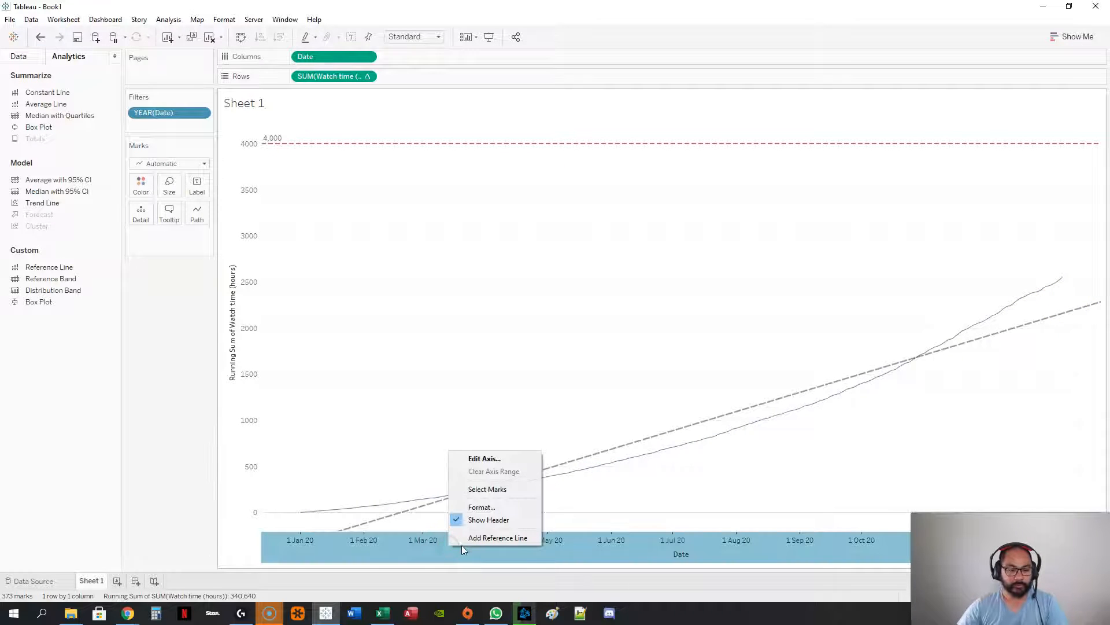
{"action": "left_click", "coordinate": [485, 458]}
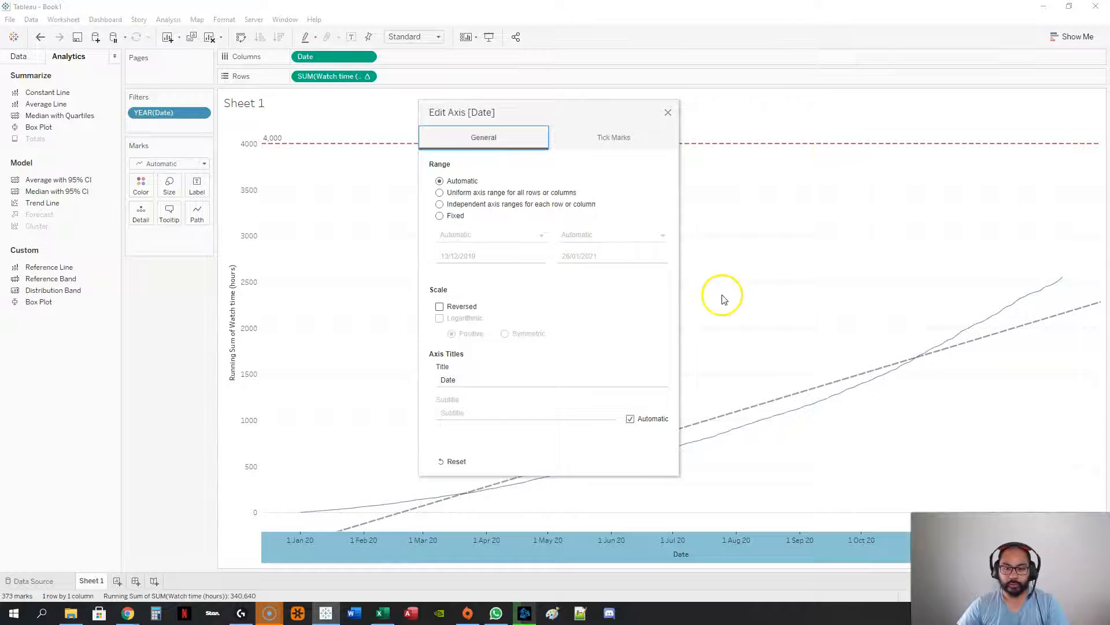
{"action": "left_click", "coordinate": [457, 218]}
{"action": "left_click", "coordinate": [540, 235]}
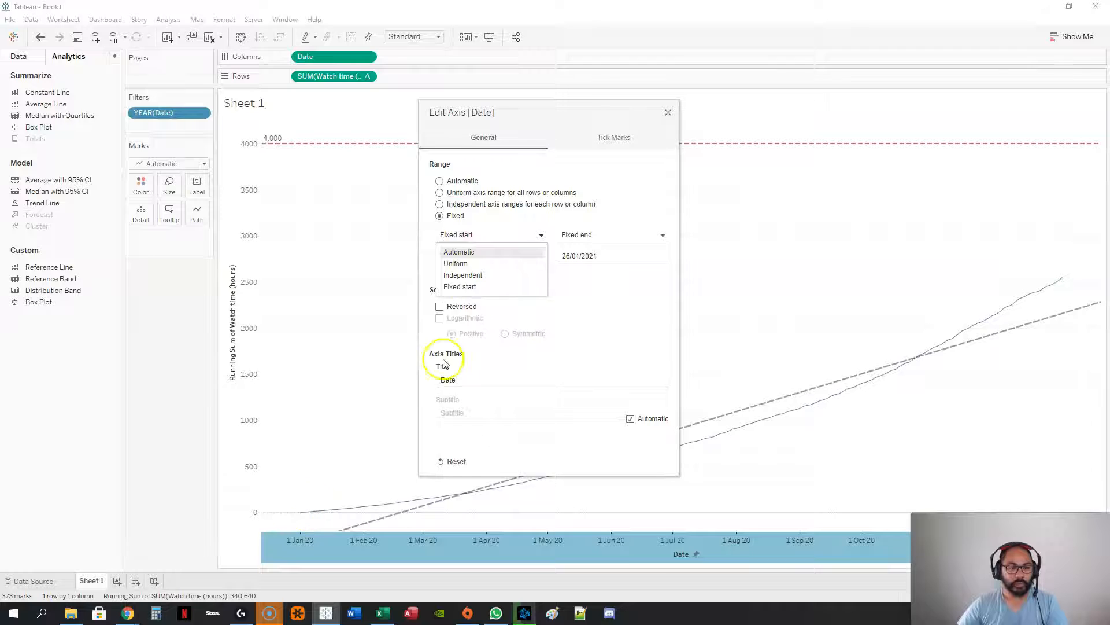
{"action": "left_click", "coordinate": [476, 252]}
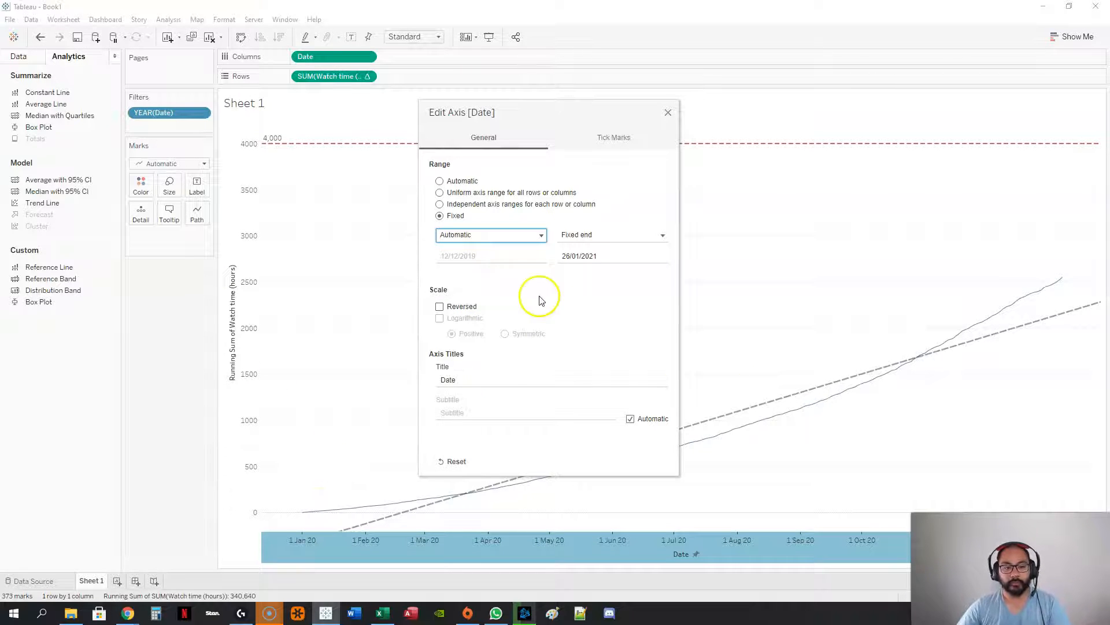
{"action": "left_click", "coordinate": [632, 236]}
{"action": "left_click", "coordinate": [590, 236]}
{"action": "left_click", "coordinate": [588, 257]}
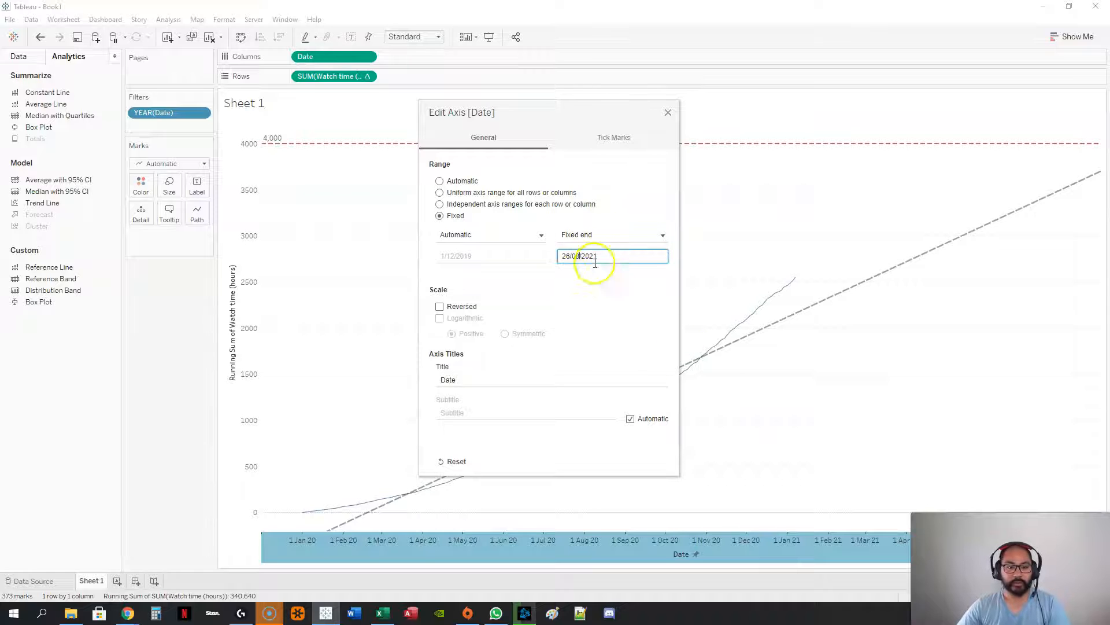
Set the Date axis's major tick marks to fixed, with origin 1/10/2020 and an interval of 1 month, and close the axis settings
{"action": "left_click", "coordinate": [620, 141]}
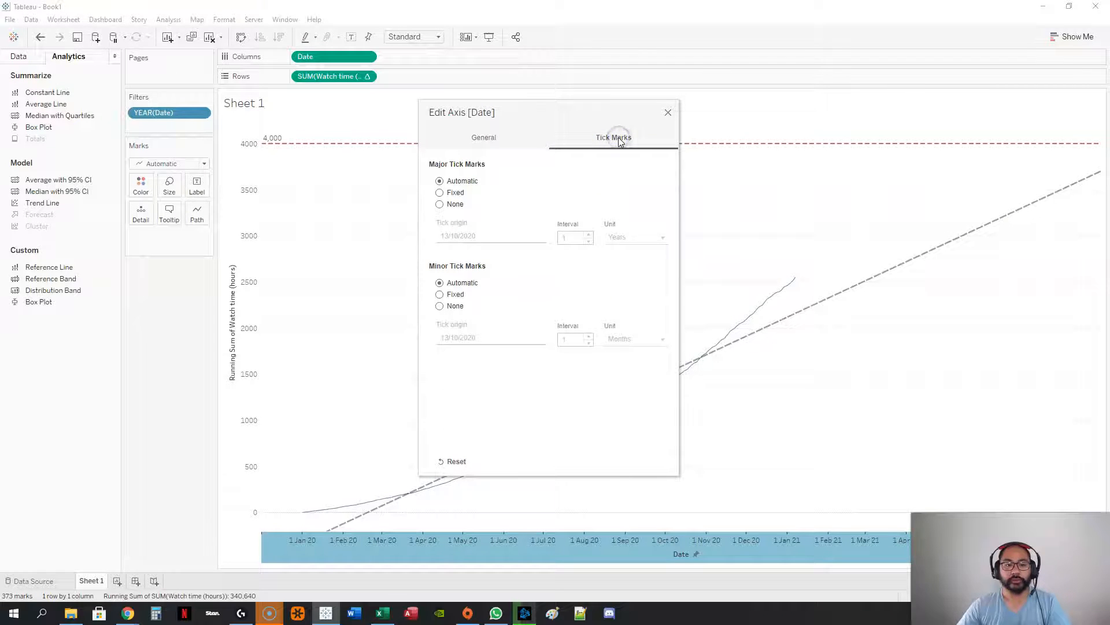
{"action": "left_click_drag", "start_coordinate": [520, 121], "coordinate": [251, 116]}
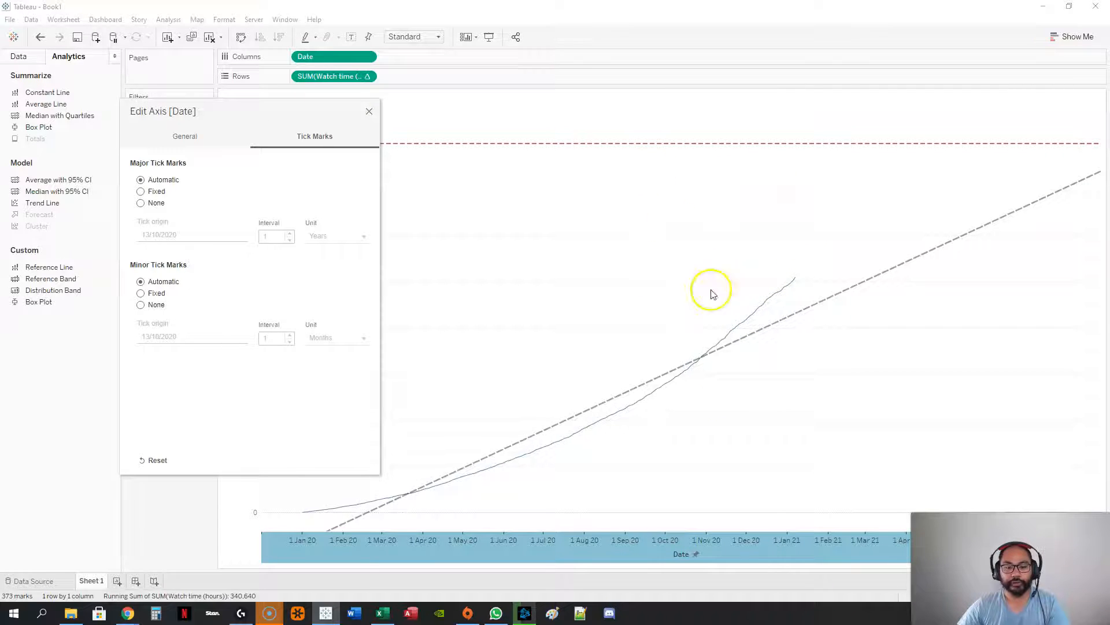
{"action": "left_click_drag", "start_coordinate": [290, 110], "coordinate": [406, 141]}
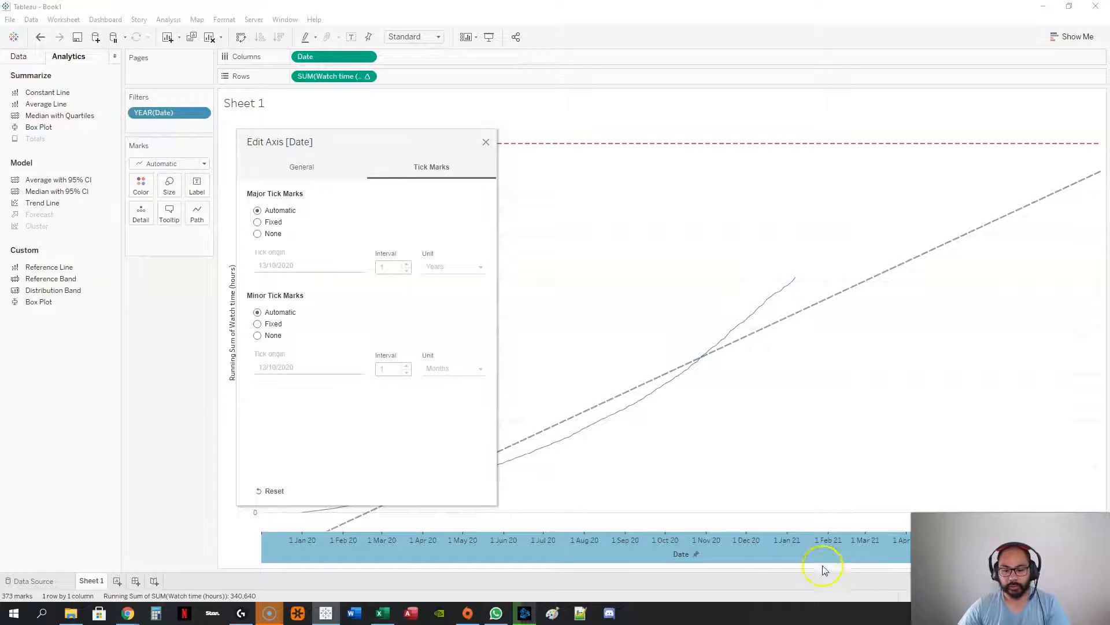
{"action": "left_click", "coordinate": [272, 225]}
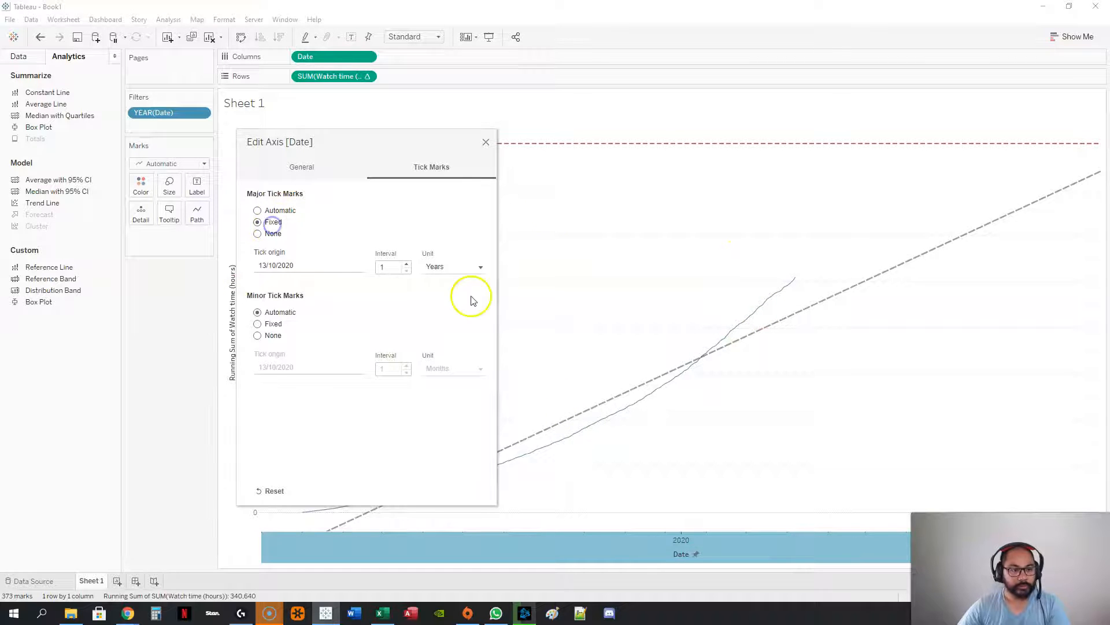
{"action": "double_click", "coordinate": [265, 266]}
{"action": "left_click", "coordinate": [265, 266]}
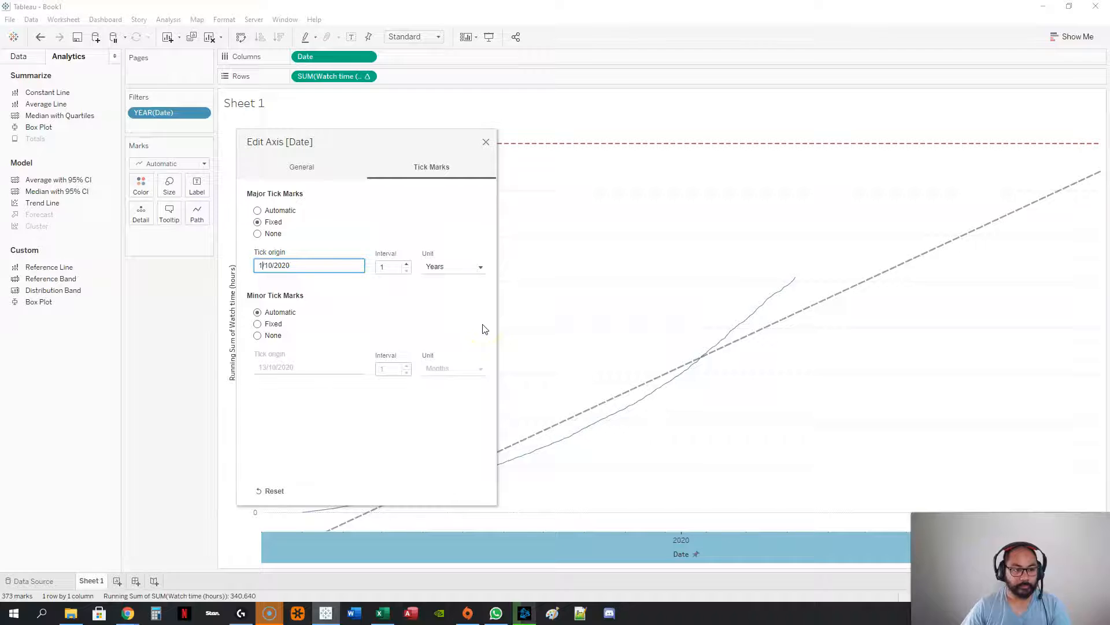
{"action": "left_click", "coordinate": [452, 267]}
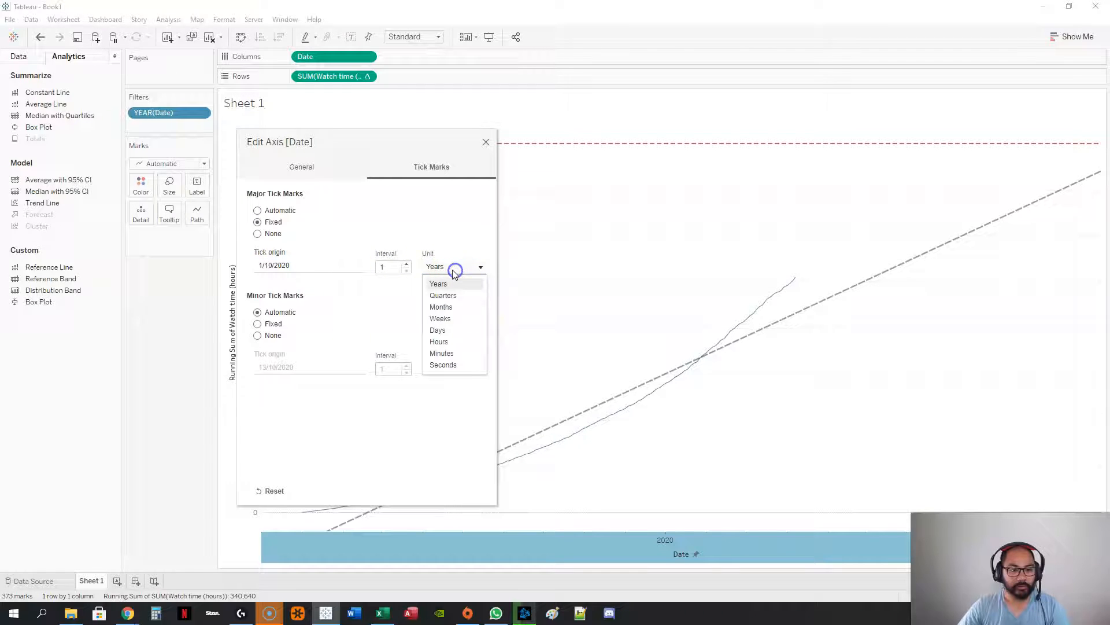
{"action": "left_click", "coordinate": [454, 308]}
{"action": "left_click", "coordinate": [486, 142]}
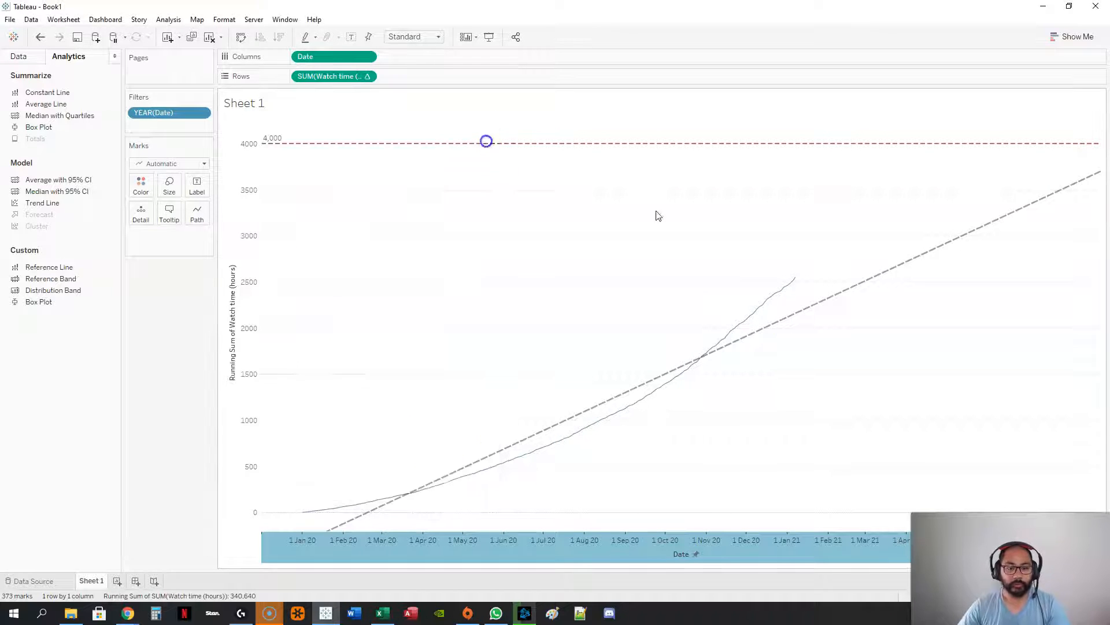
Format the chart's column grid lines as solid lines and close the formatting options
{"action": "right_click", "coordinate": [794, 368]}
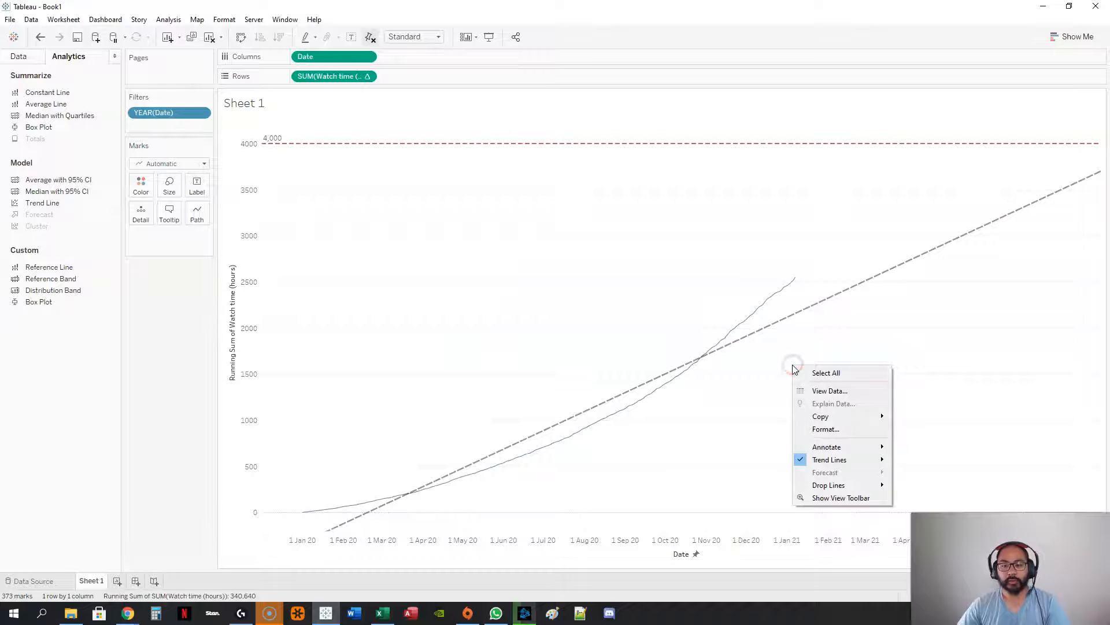
{"action": "left_click", "coordinate": [851, 431]}
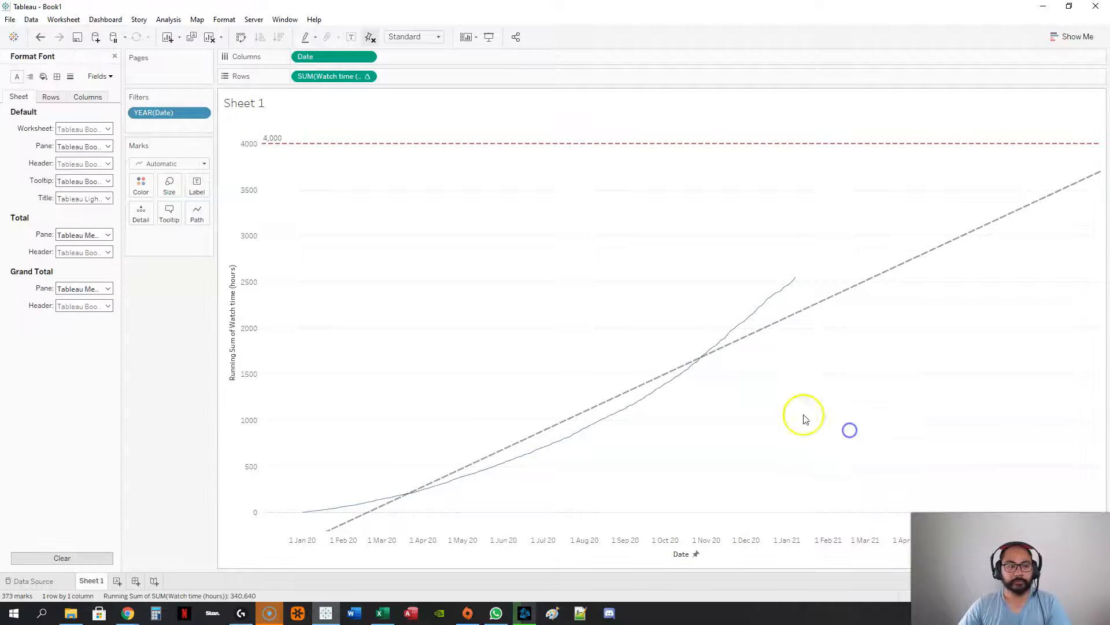
{"action": "left_click", "coordinate": [70, 77]}
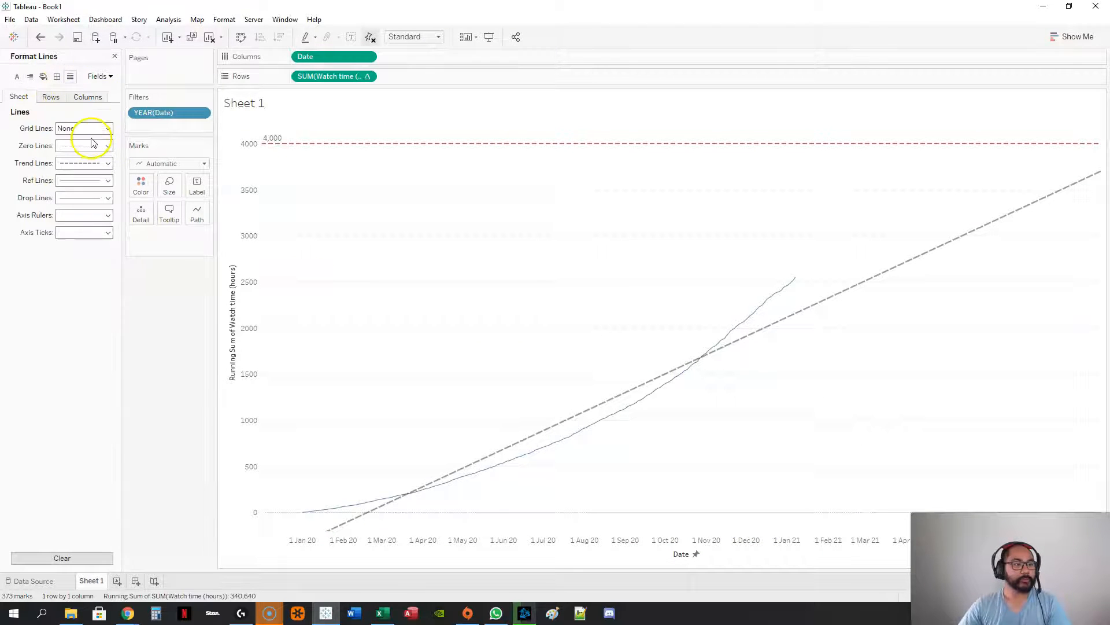
{"action": "left_click", "coordinate": [87, 98]}
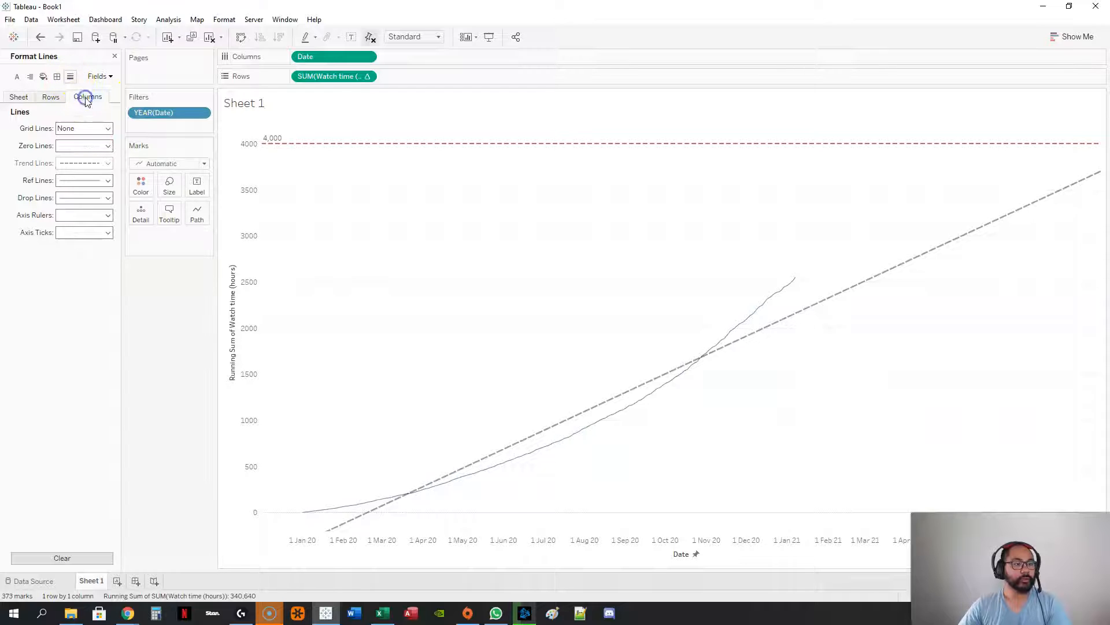
{"action": "left_click", "coordinate": [96, 128]}
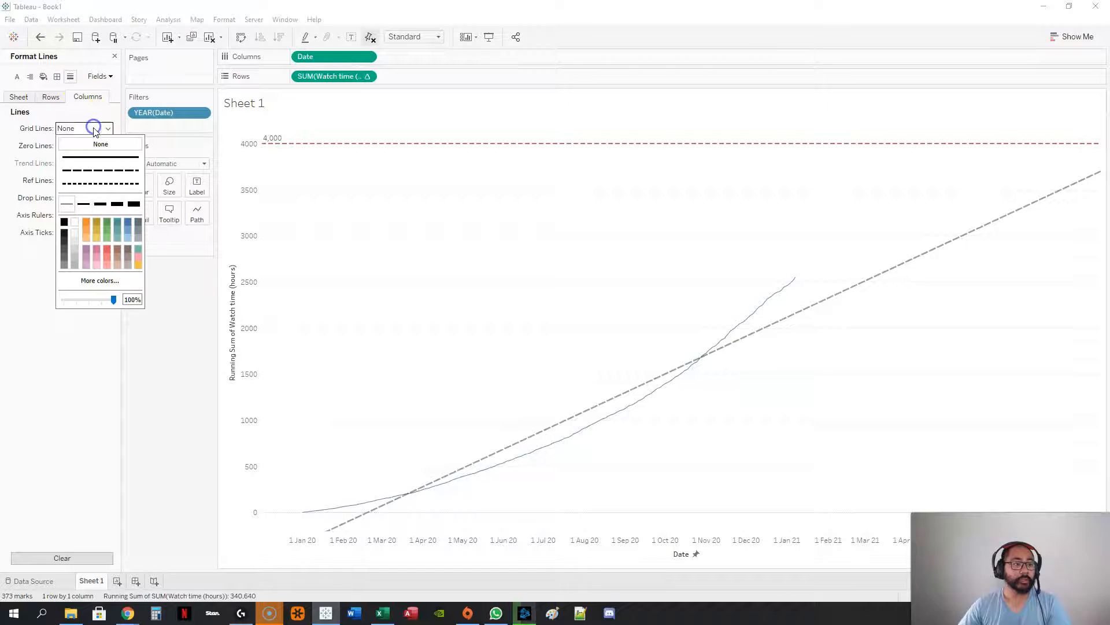
{"action": "left_click", "coordinate": [112, 165]}
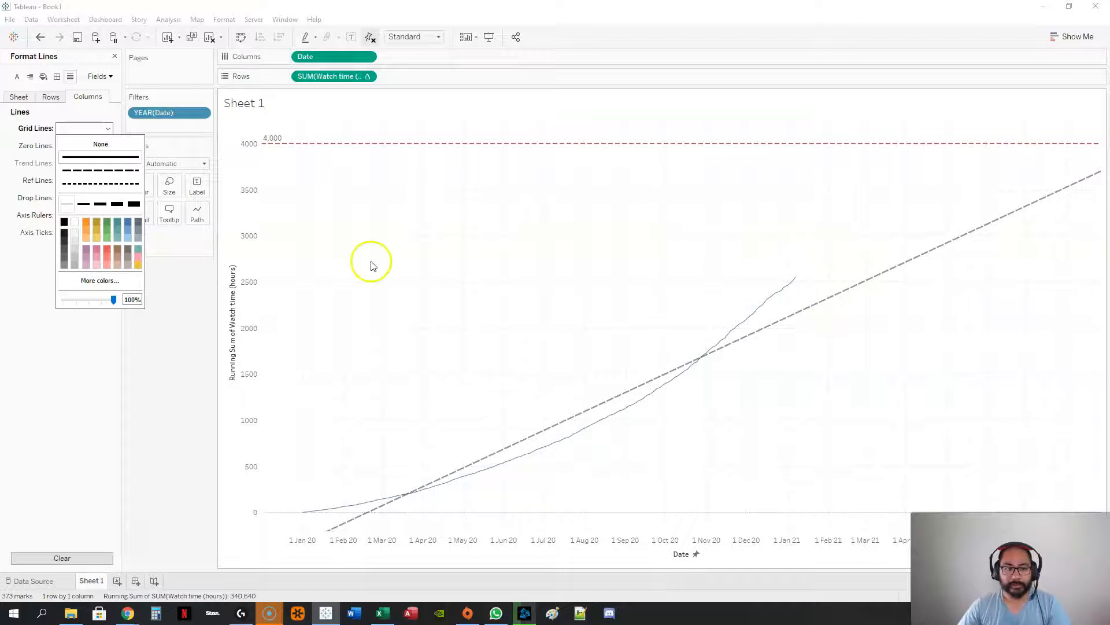
{"action": "left_click", "coordinate": [797, 426]}
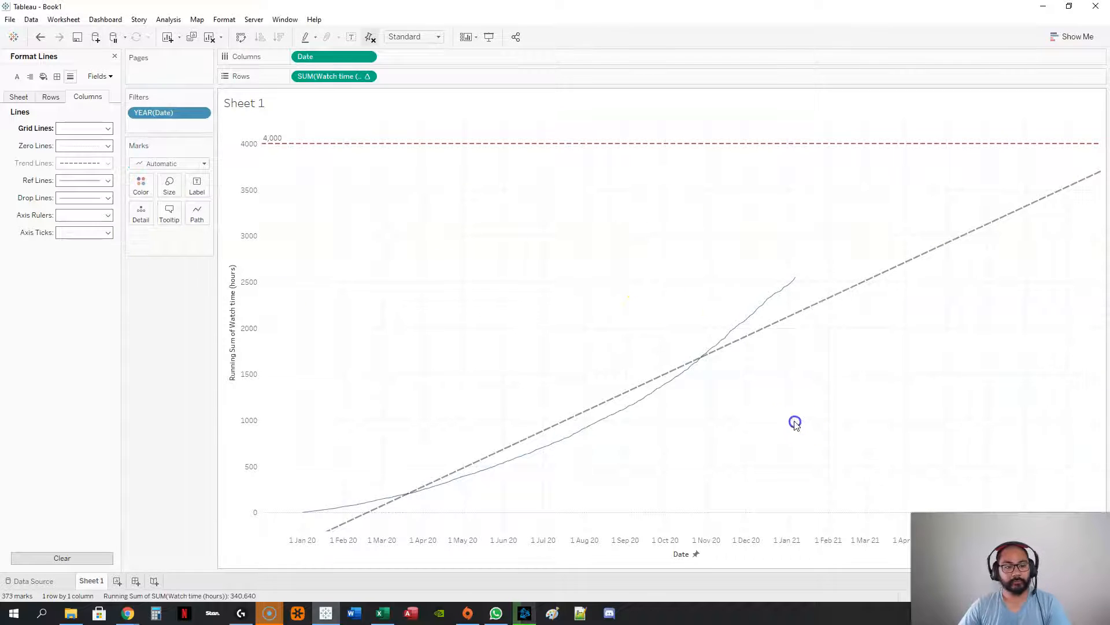
{"action": "left_click", "coordinate": [118, 56]}
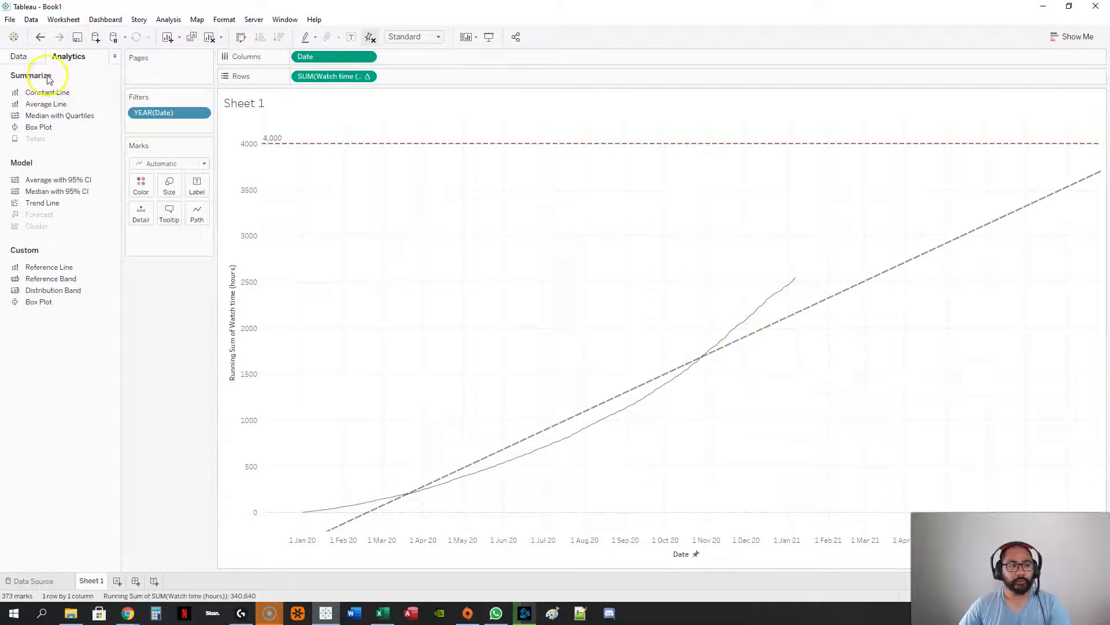
Edit the trend line, try the exponential model, and apply the polynomial model of degree 3
{"action": "mouse_move", "coordinate": [853, 294]}
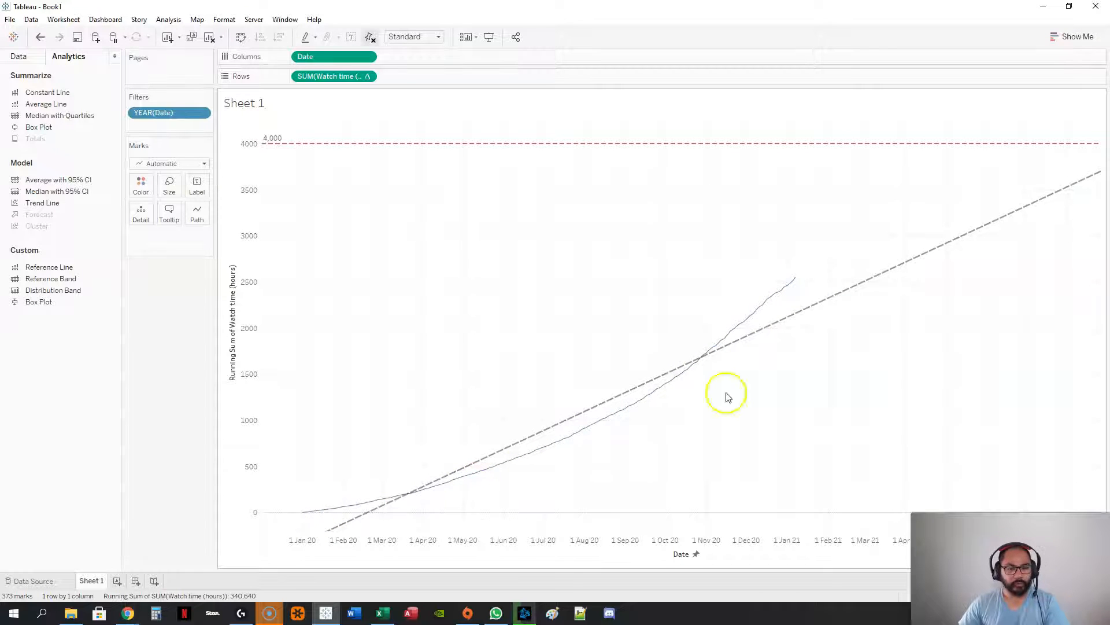
{"action": "left_click", "coordinate": [869, 284]}
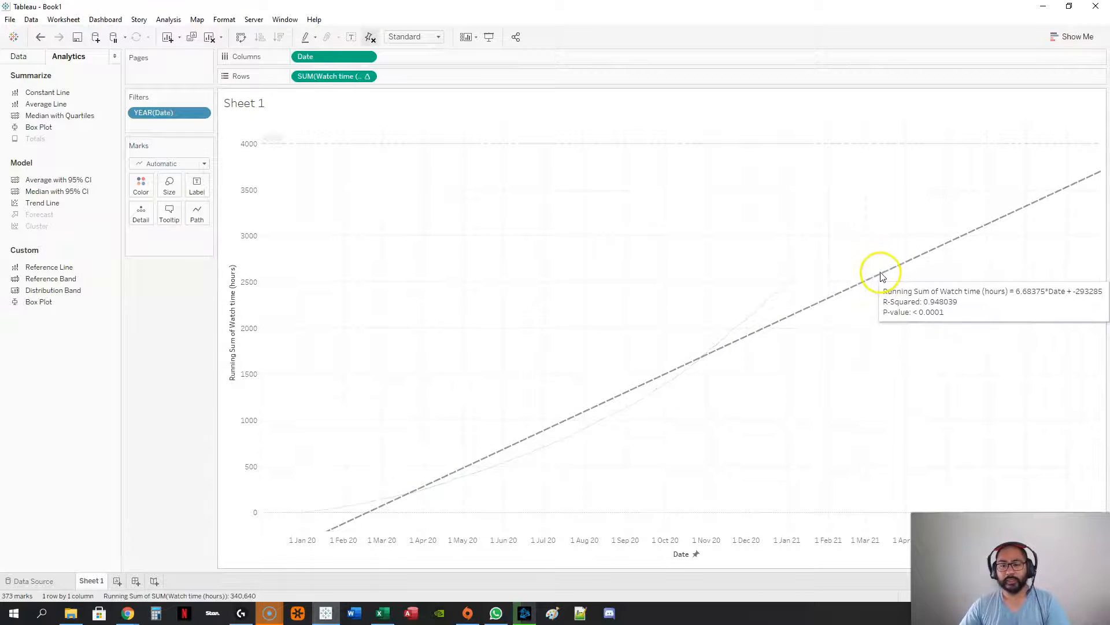
{"action": "left_click", "coordinate": [862, 210]}
{"action": "left_click", "coordinate": [887, 277]}
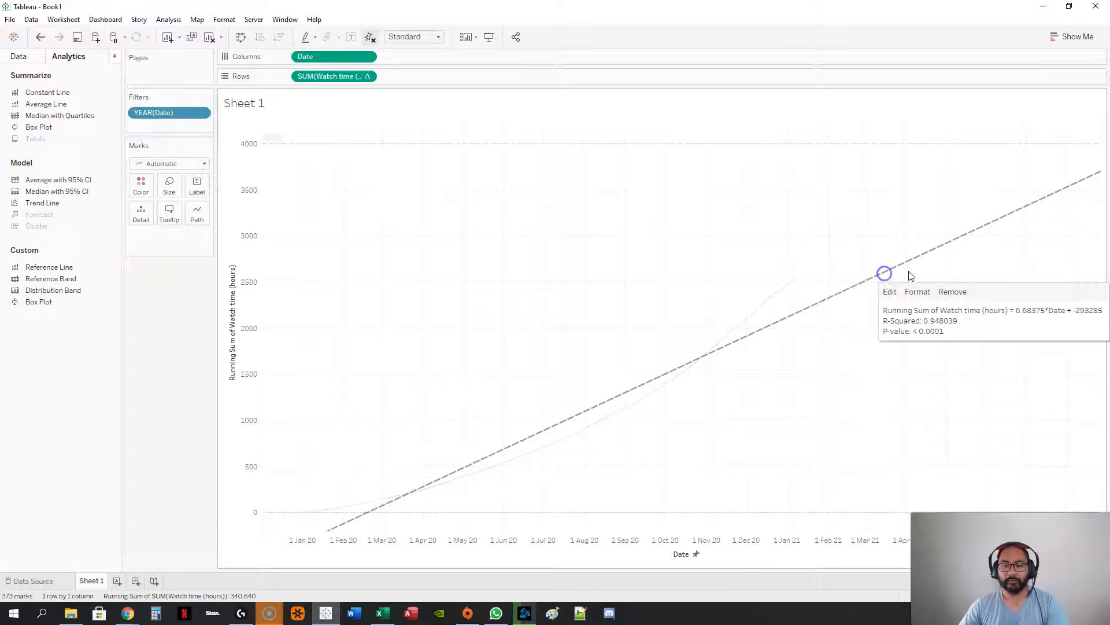
{"action": "left_click", "coordinate": [832, 470]}
{"action": "left_click", "coordinate": [895, 270]}
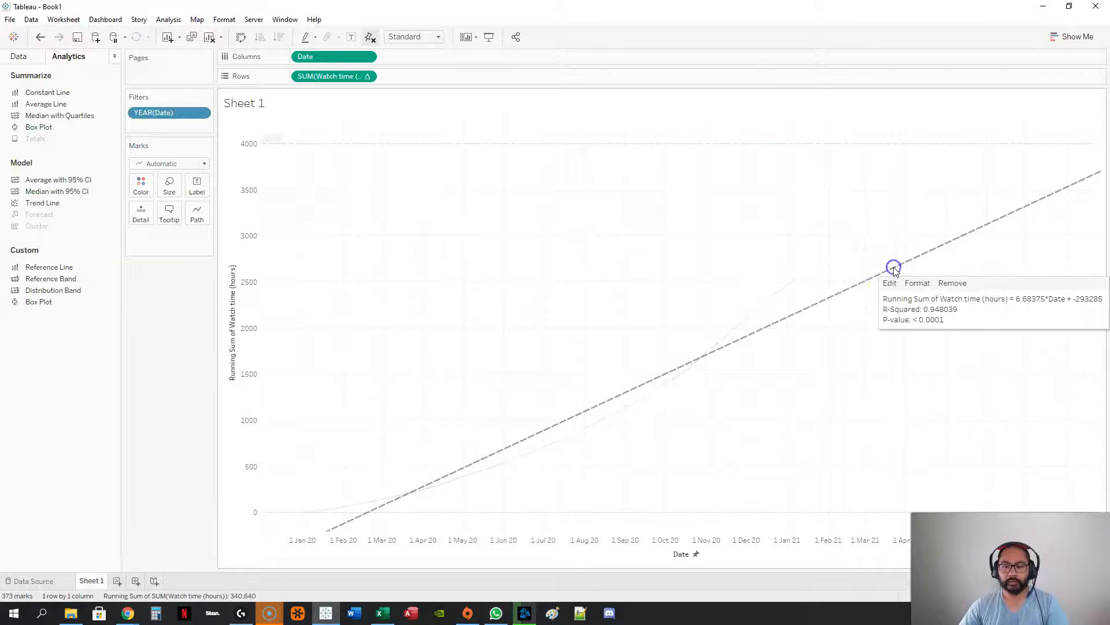
{"action": "left_click", "coordinate": [891, 280]}
{"action": "left_click_drag", "start_coordinate": [558, 160], "coordinate": [351, 134]}
{"action": "left_click", "coordinate": [320, 203]}
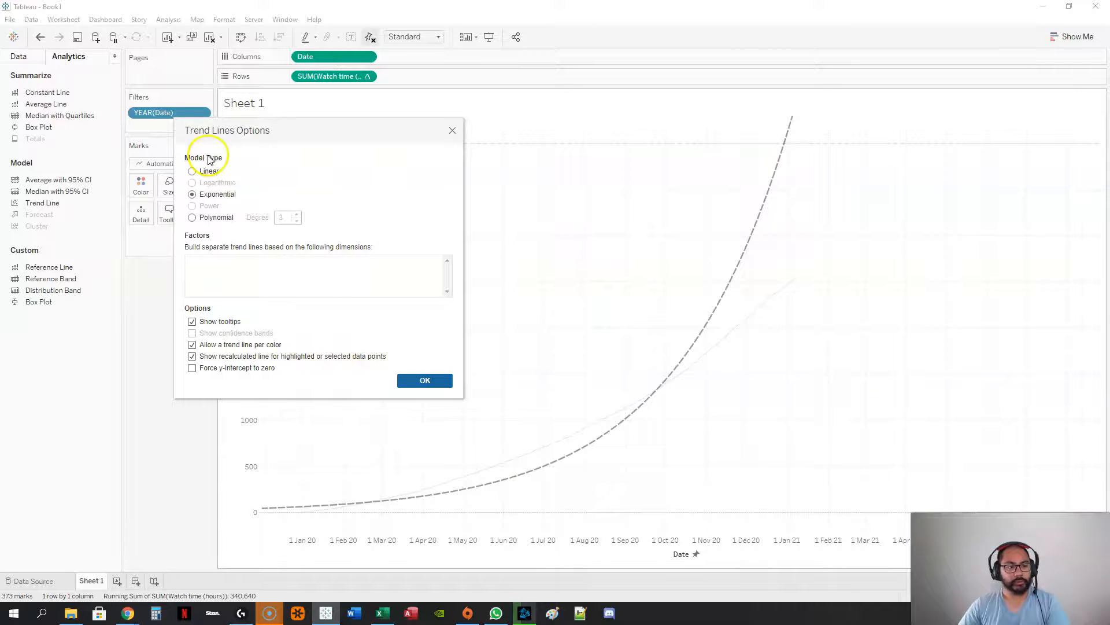
{"action": "left_click", "coordinate": [207, 218]}
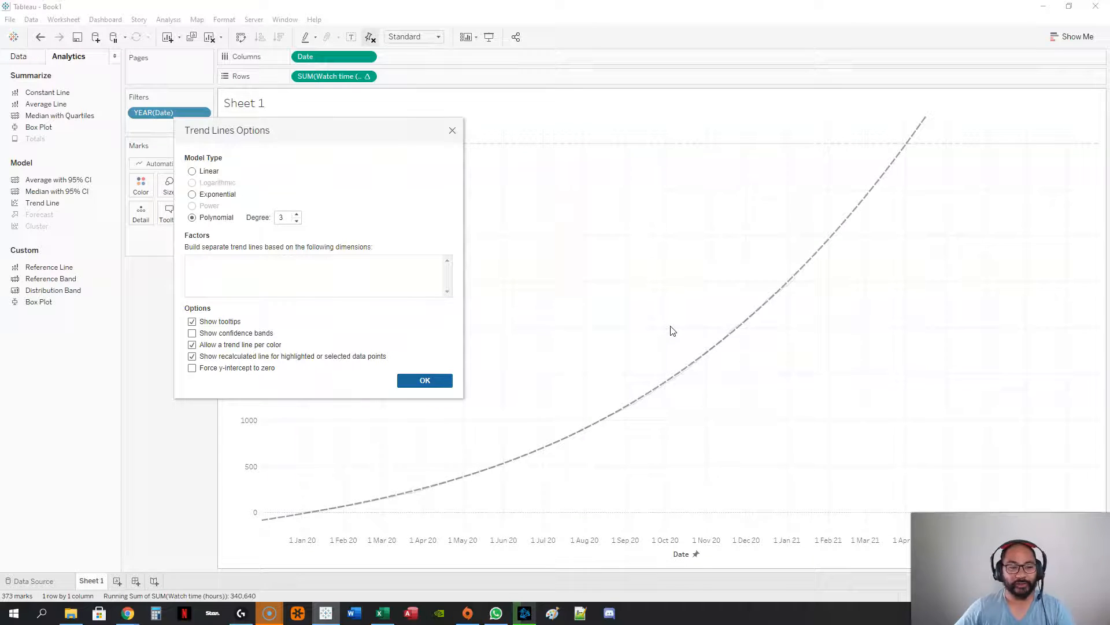
{"action": "left_click", "coordinate": [426, 381]}
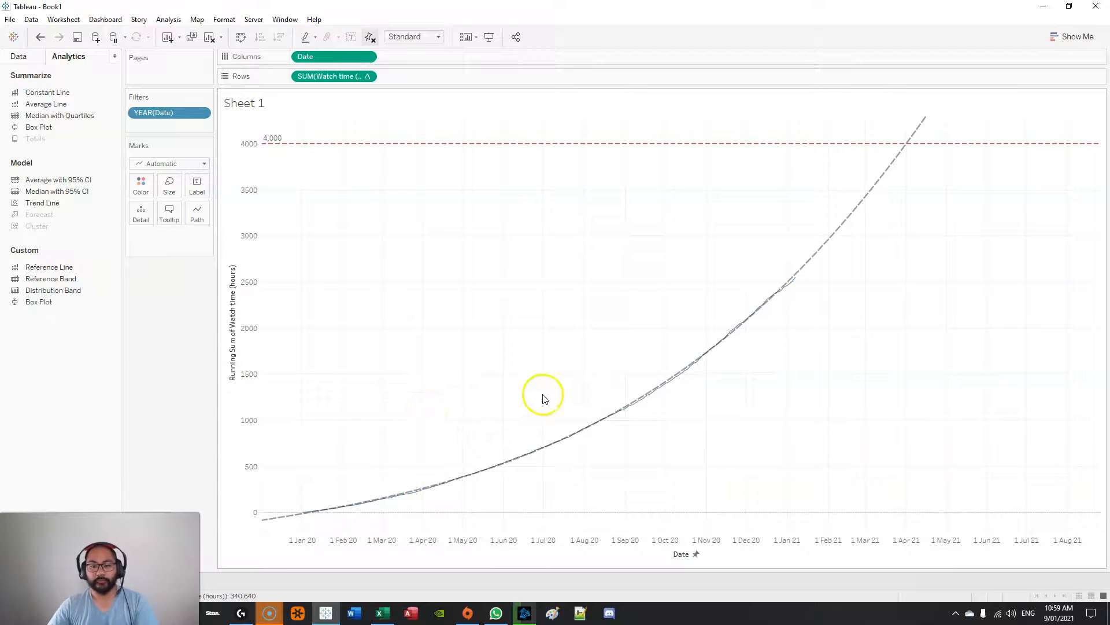
{"action": "left_click_drag", "start_coordinate": [283, 425], "coordinate": [422, 530]}
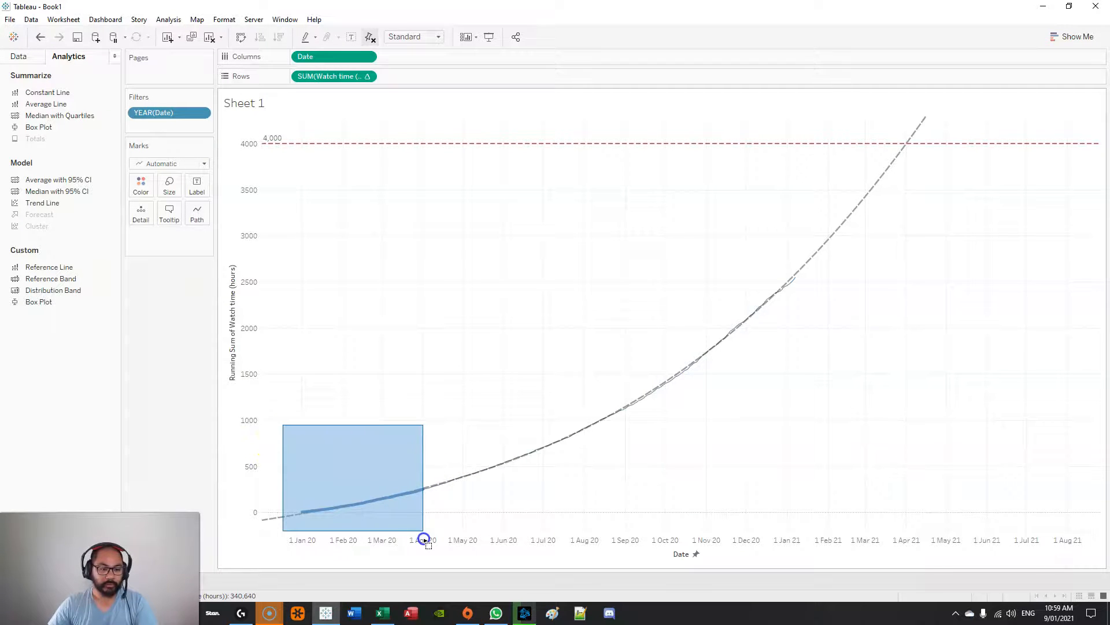
{"action": "left_click_drag", "start_coordinate": [424, 539], "coordinate": [424, 539]}
{"action": "mouse_move", "coordinate": [421, 496]}
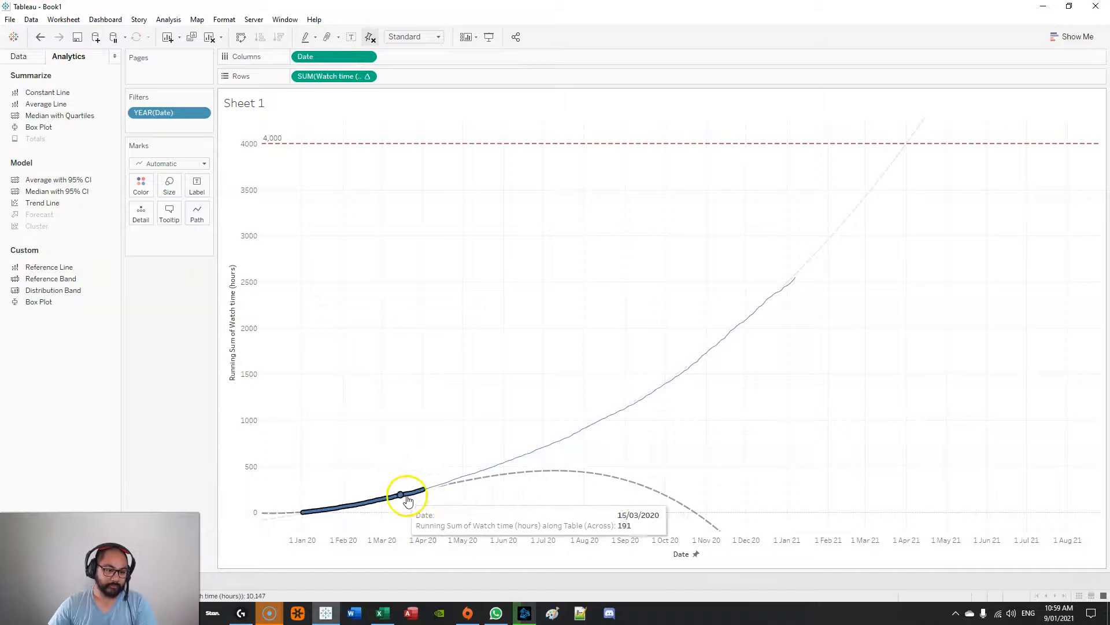
{"action": "left_click", "coordinate": [288, 435]}
Exclude the January and February 2020 data points at the start of the running total line
{"action": "left_click_drag", "start_coordinate": [286, 437], "coordinate": [385, 558]}
{"action": "mouse_move", "coordinate": [364, 502]}
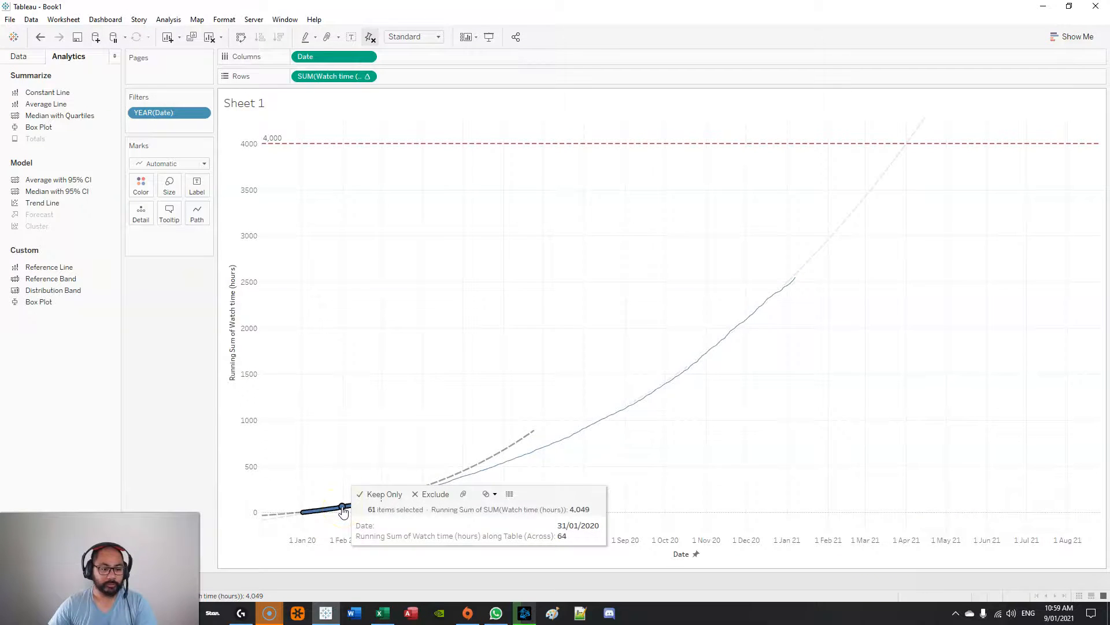
{"action": "left_click", "coordinate": [430, 509]}
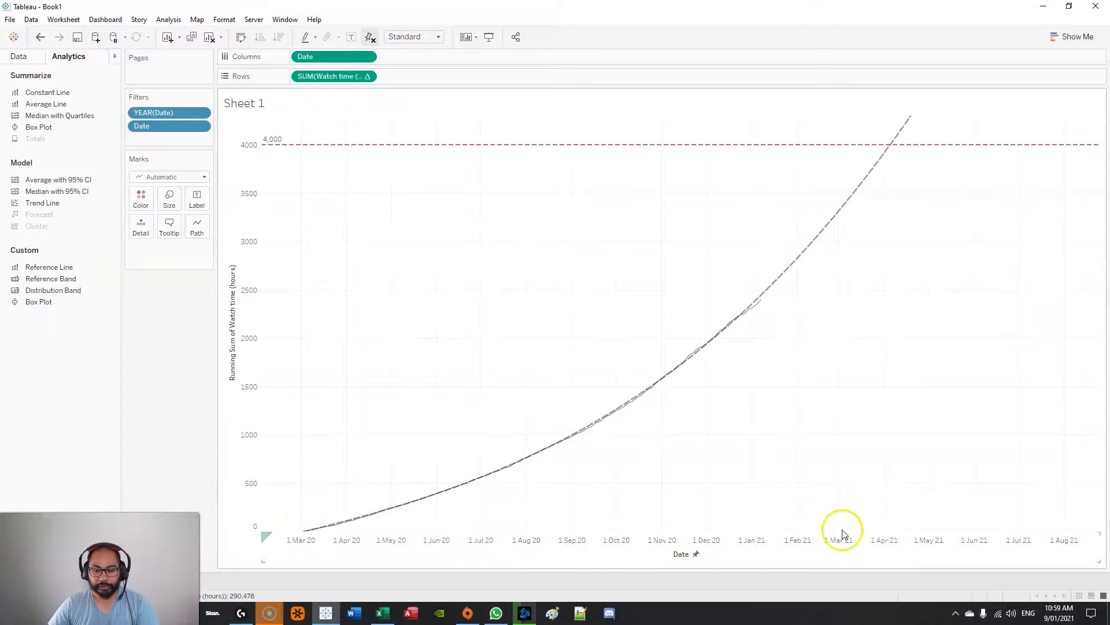
Exclude the March 2020 data points at the start of the running total line
{"action": "mouse_move", "coordinate": [842, 205]}
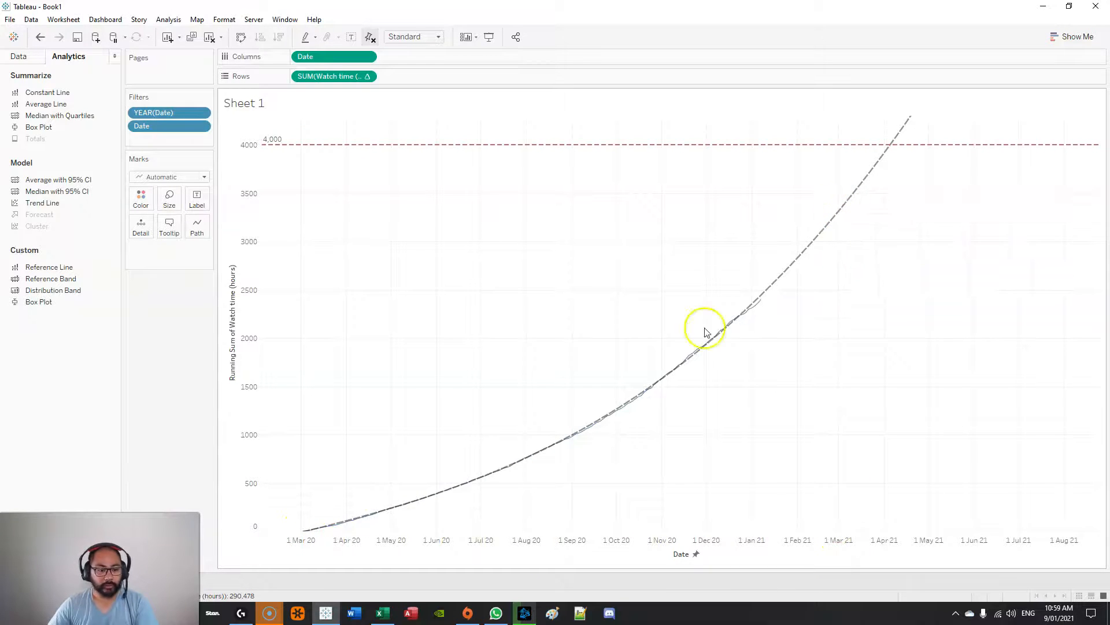
{"action": "left_click_drag", "start_coordinate": [276, 476], "coordinate": [347, 561]}
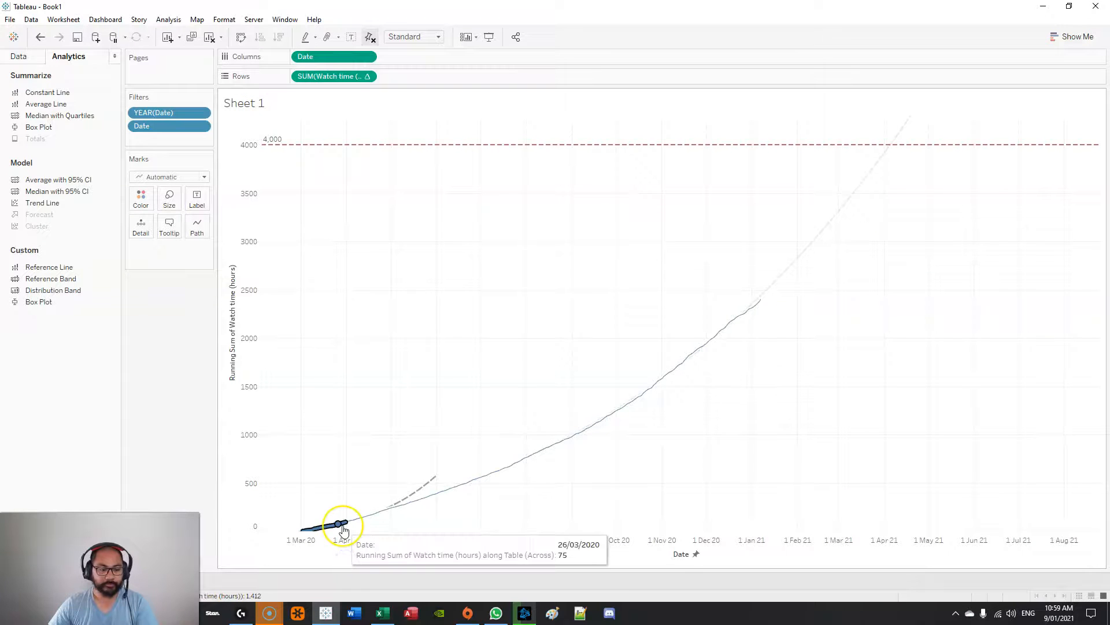
{"action": "left_click", "coordinate": [428, 508]}
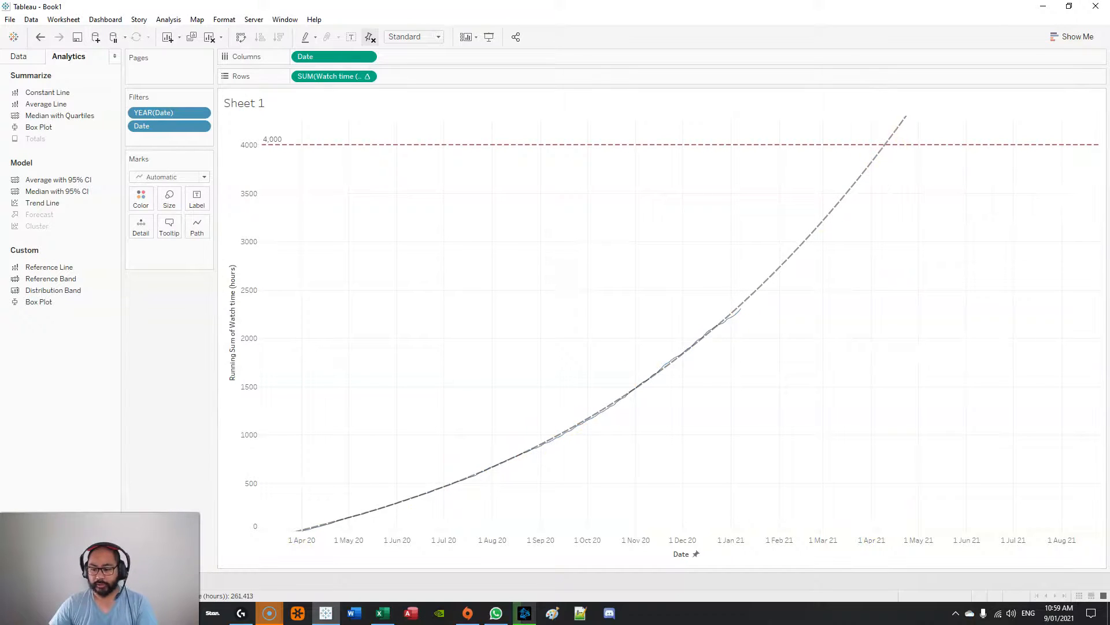
Check the current date in the system calendar and view its 2021 month overview before closing it
{"action": "left_click", "coordinate": [1059, 611]}
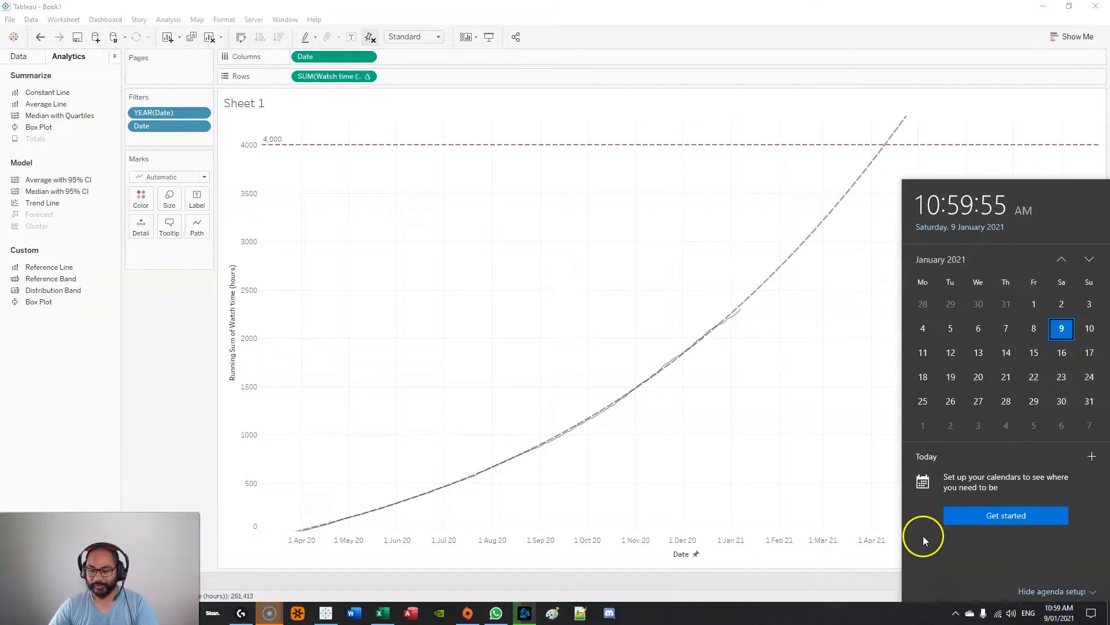
{"action": "left_click", "coordinate": [949, 255]}
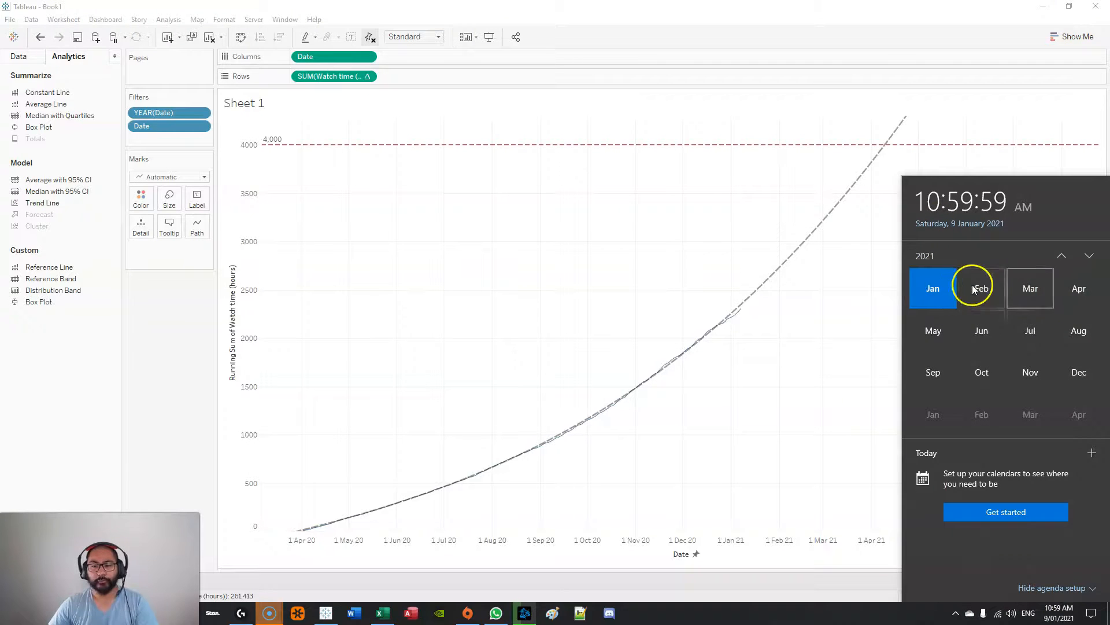
{"action": "left_click", "coordinate": [846, 350]}
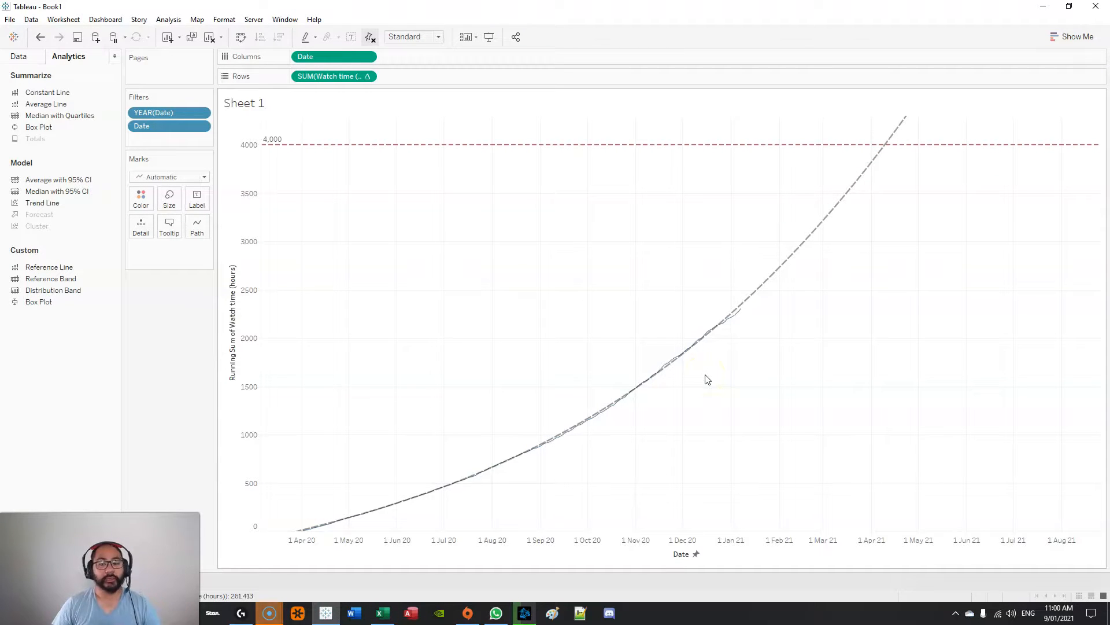
Show the data source's fields in place of the analytics options
{"action": "left_click", "coordinate": [701, 414]}
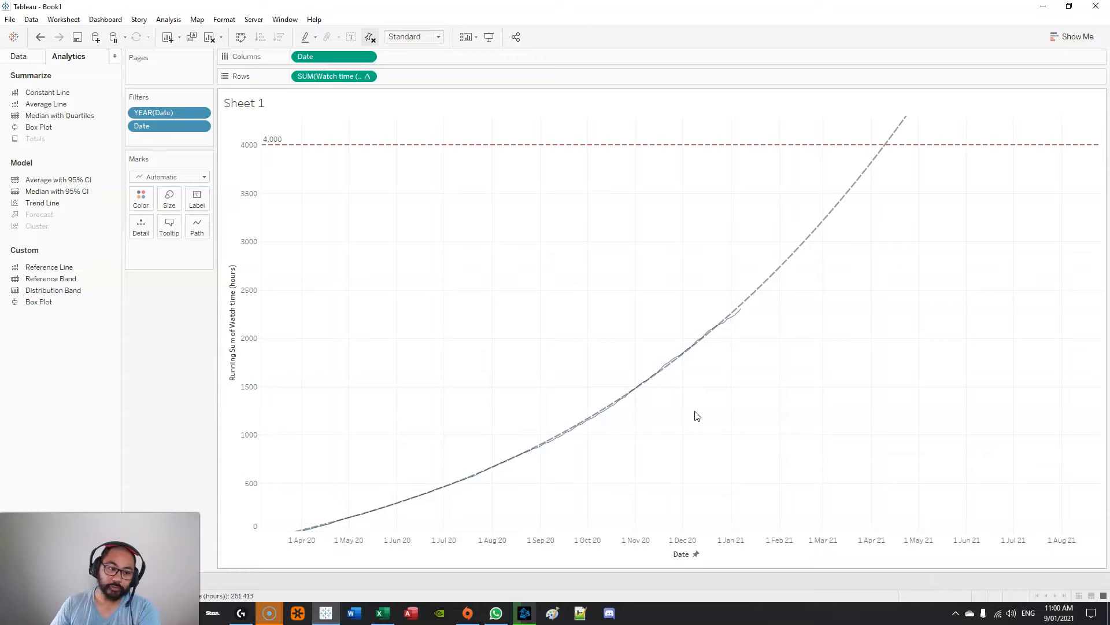
{"action": "left_click", "coordinate": [694, 397]}
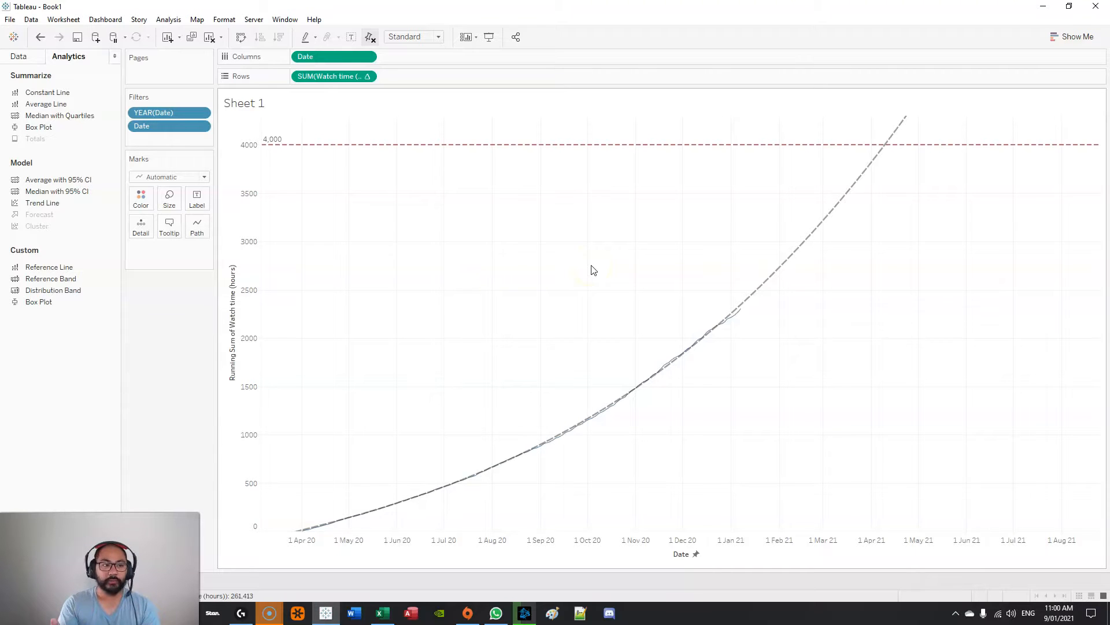
{"action": "left_click", "coordinate": [18, 56]}
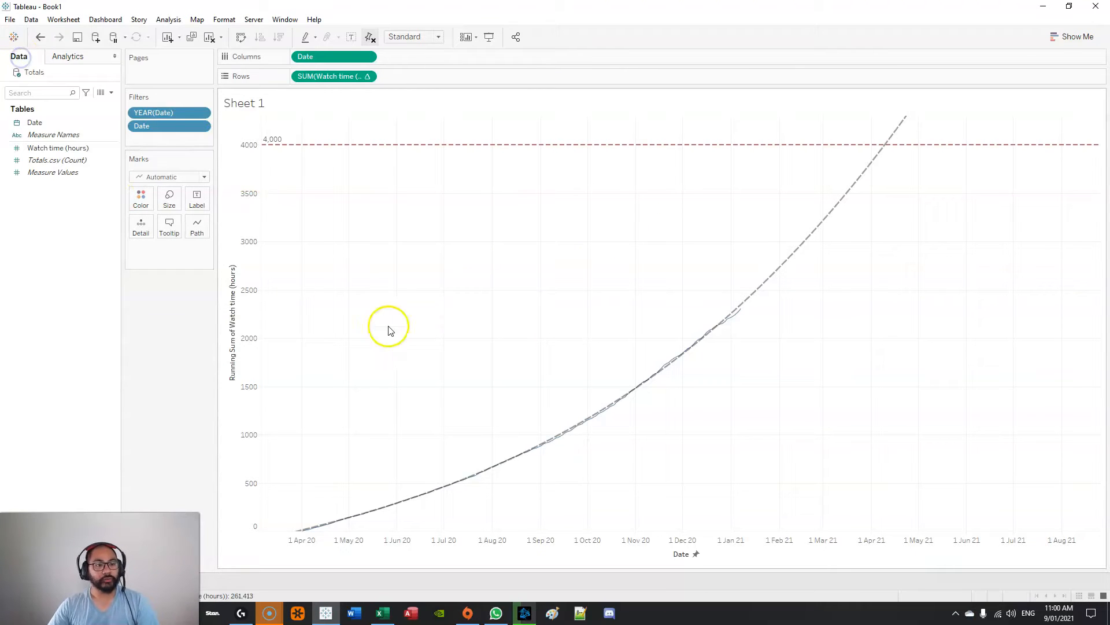